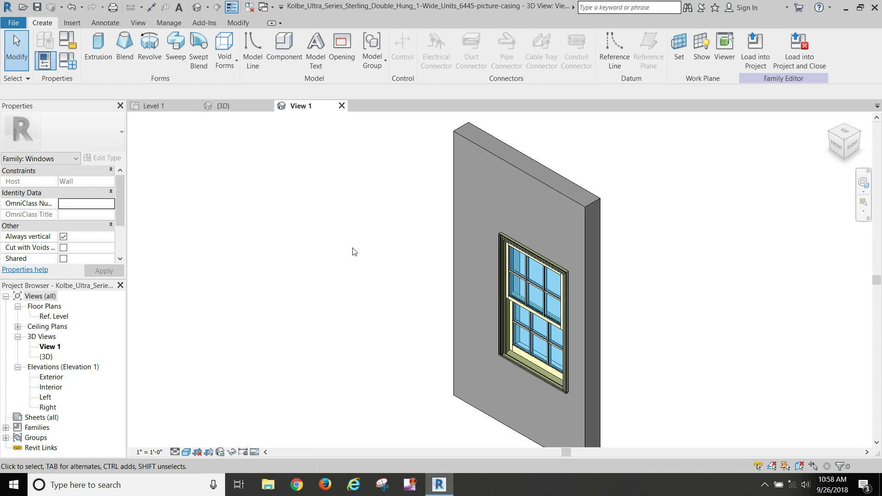
Step: Pan, orbit and zoom until the double-hung window's interior face fills View 1 close up
{"action": "middle_click_drag", "start_coordinate": [488, 315], "coordinate": [346, 250]}
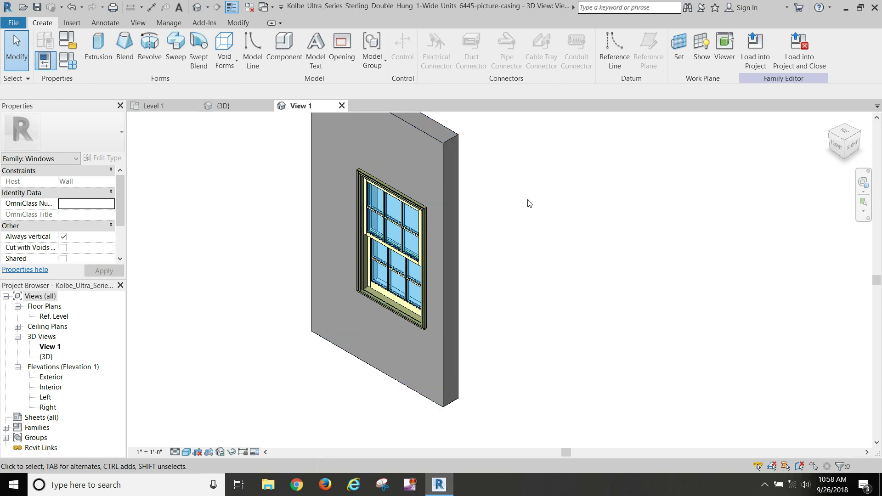
{"action": "middle_click_drag", "start_coordinate": [506, 219], "coordinate": [287, 217], "text": "shift"}
{"action": "scroll", "coordinate": [298, 276], "scroll_direction": "up", "scroll_amount": 5}
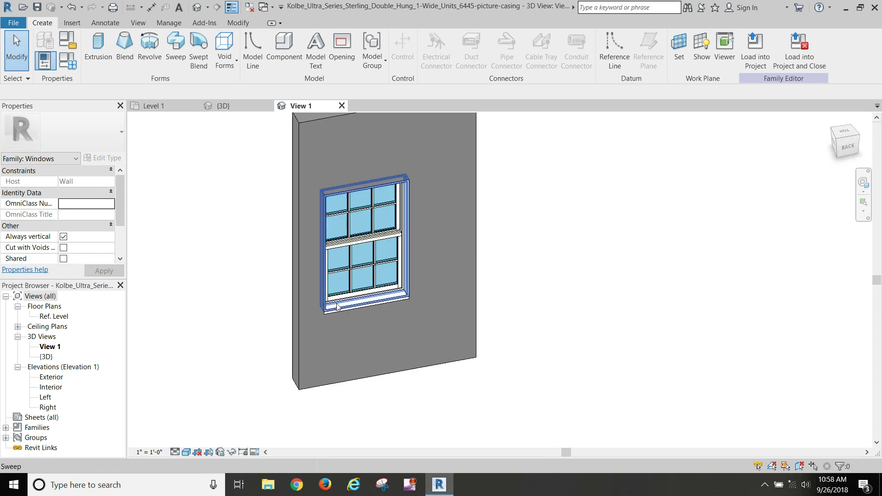
{"action": "middle_click_drag", "start_coordinate": [311, 329], "coordinate": [295, 356]}
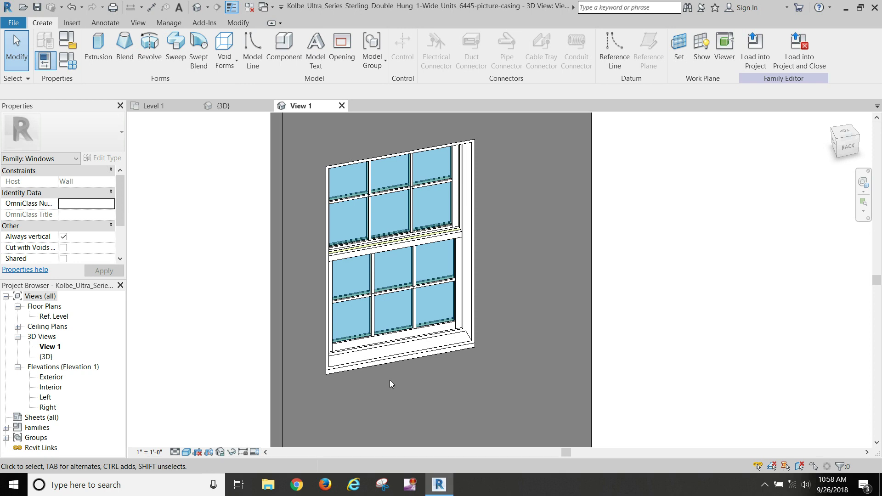
{"action": "scroll", "coordinate": [389, 380], "scroll_direction": "up", "scroll_amount": 3}
{"action": "middle_click_drag", "start_coordinate": [406, 373], "coordinate": [437, 451]}
{"action": "middle_click_drag", "start_coordinate": [500, 294], "coordinate": [546, 239], "text": "shift"}
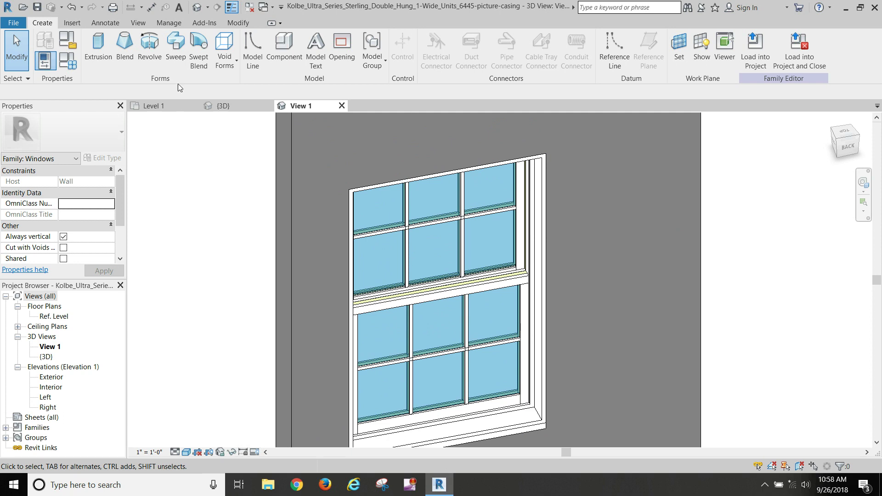
Step: Start a sweep and pick the window's right, top and left interior edges as its path
{"action": "left_click", "coordinate": [181, 41]}
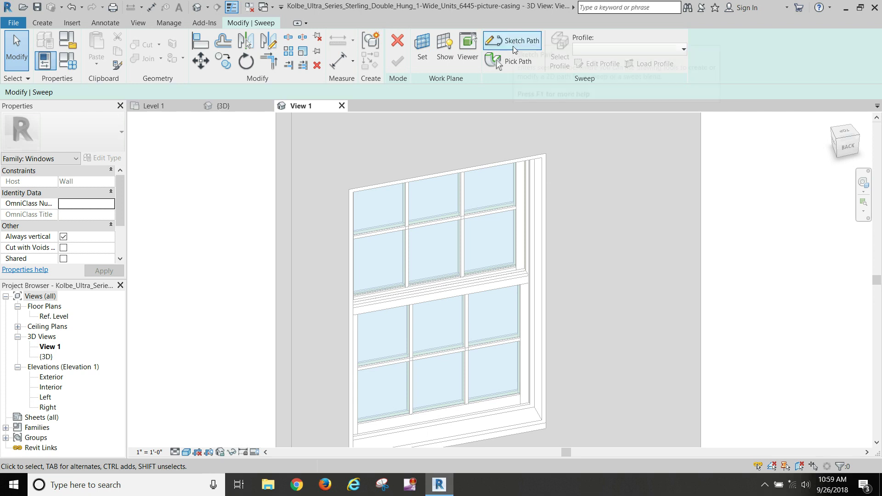
{"action": "left_click", "coordinate": [512, 63]}
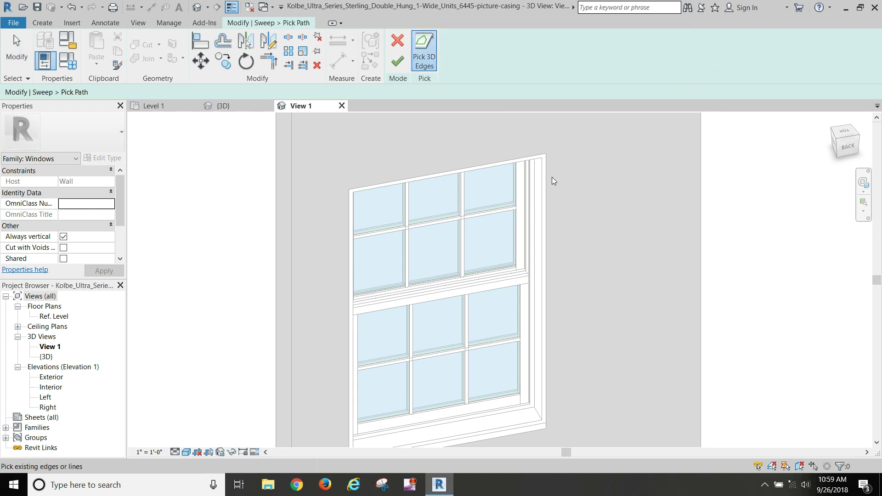
{"action": "scroll", "coordinate": [547, 195], "scroll_direction": "up", "scroll_amount": 3}
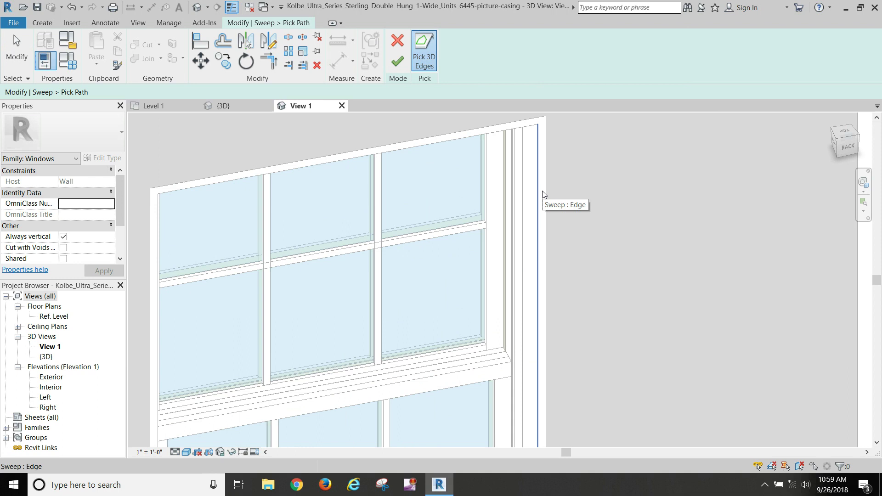
{"action": "left_click", "coordinate": [543, 195]}
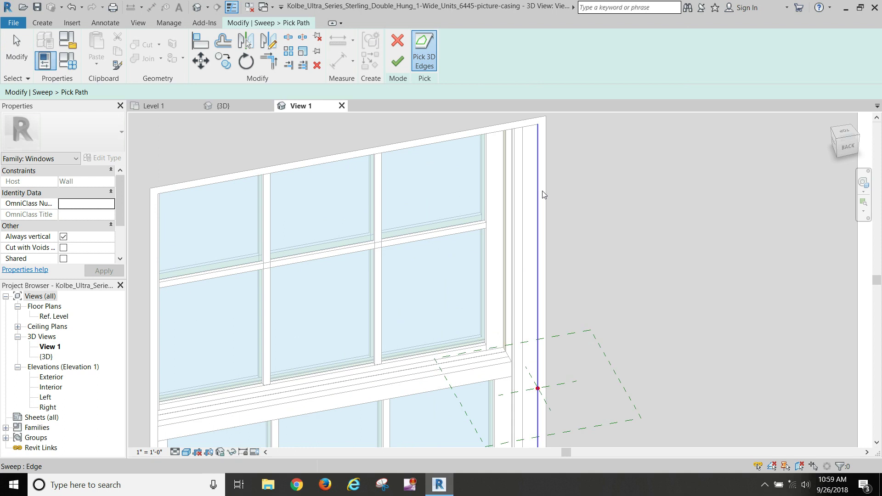
{"action": "left_click", "coordinate": [484, 140]}
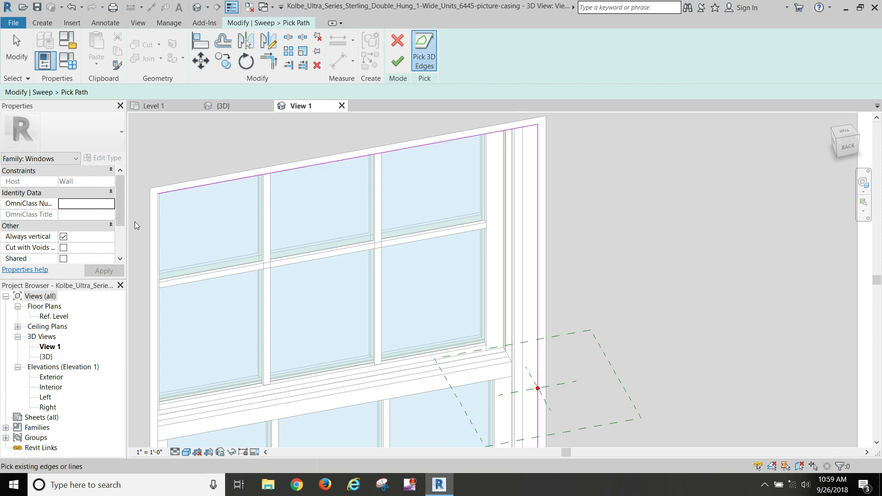
{"action": "left_click", "coordinate": [157, 233]}
Step: Add the bottom sill edge to the sweep path and finish the path sketch
{"action": "middle_click_drag", "start_coordinate": [646, 319], "coordinate": [652, 55]}
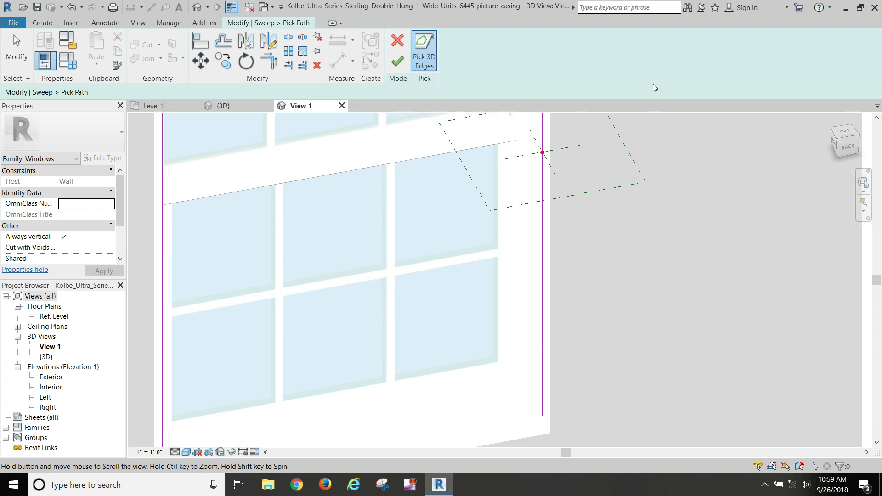
{"action": "middle_click_drag", "start_coordinate": [654, 386], "coordinate": [674, 258]}
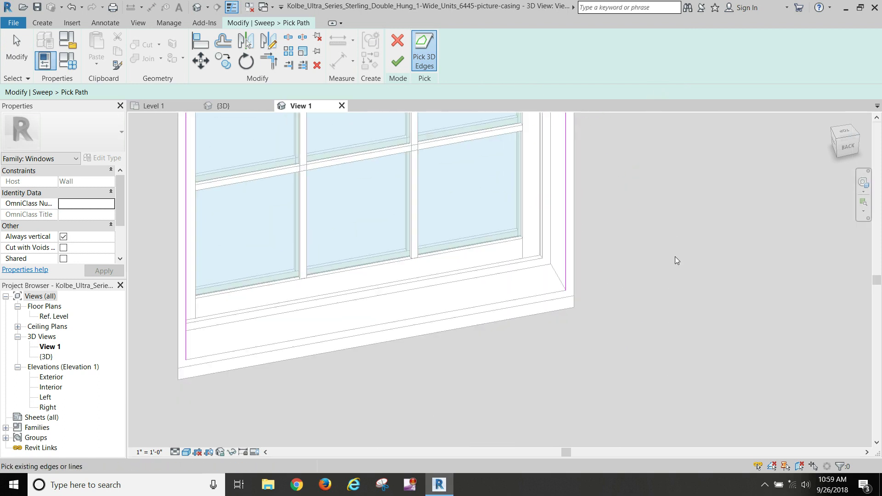
{"action": "left_click", "coordinate": [544, 294]}
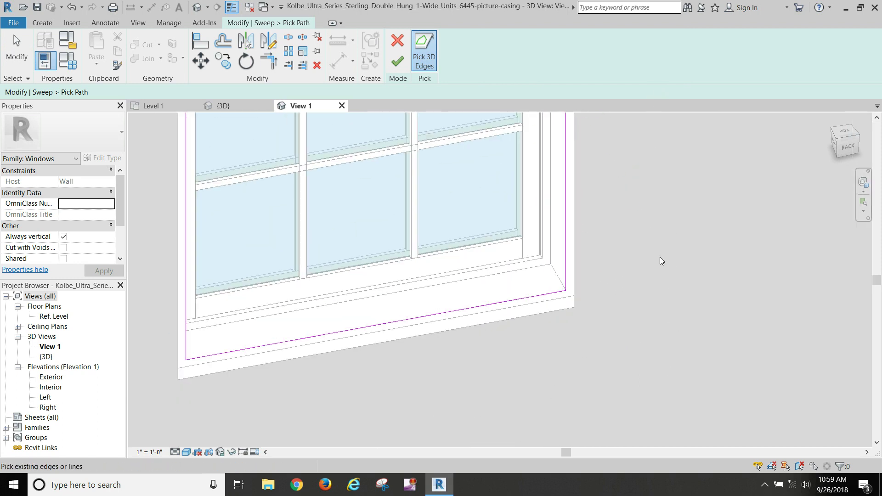
{"action": "scroll", "coordinate": [662, 256], "scroll_direction": "down", "scroll_amount": 3}
{"action": "scroll", "coordinate": [642, 321], "scroll_direction": "down", "scroll_amount": 4}
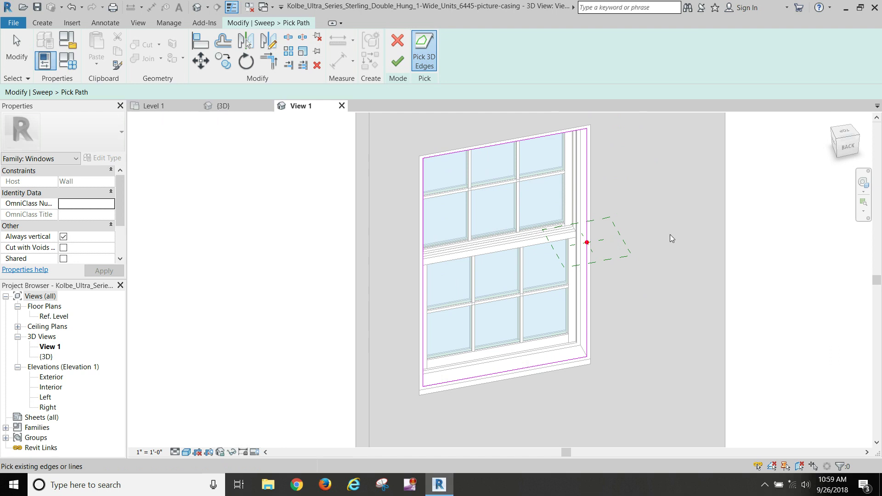
{"action": "left_click", "coordinate": [398, 63]}
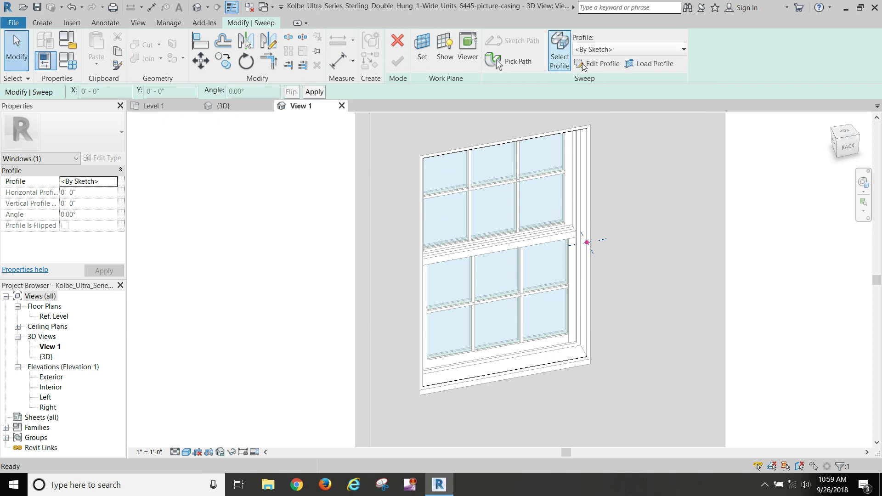
Step: Browse to Profiles > Finish Carpentry and preview Casing Profile-1 and Casing Profile-2
{"action": "left_click", "coordinate": [651, 62]}
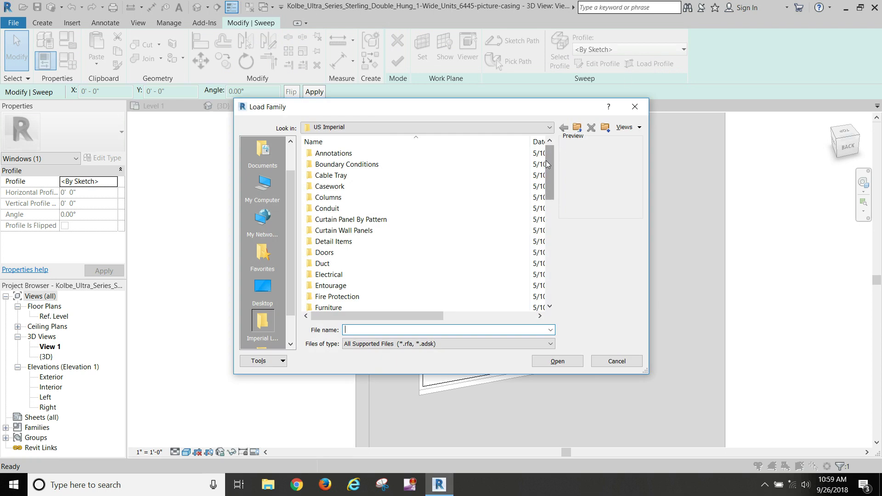
{"action": "left_click_drag", "start_coordinate": [546, 161], "coordinate": [547, 208]}
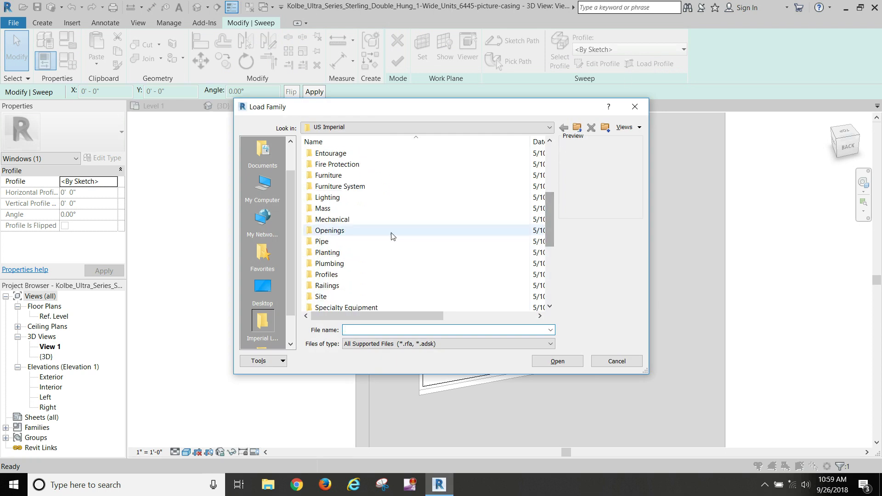
{"action": "double_click", "coordinate": [335, 275]}
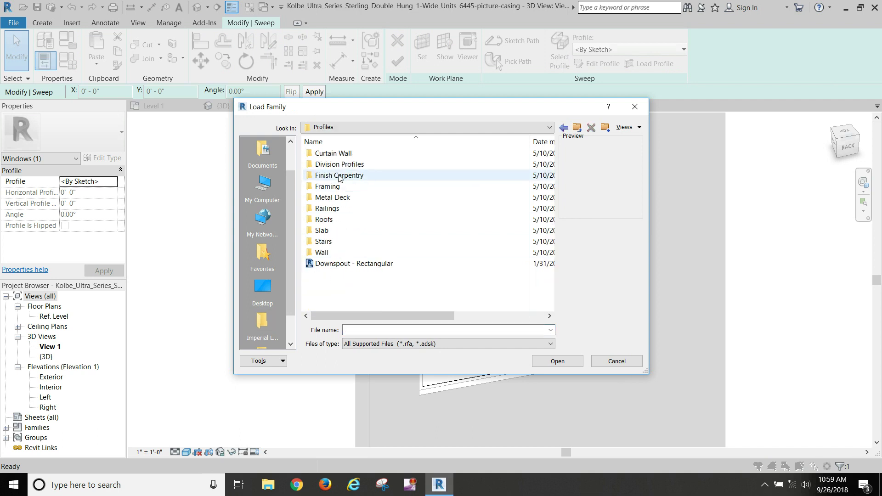
{"action": "double_click", "coordinate": [340, 178]}
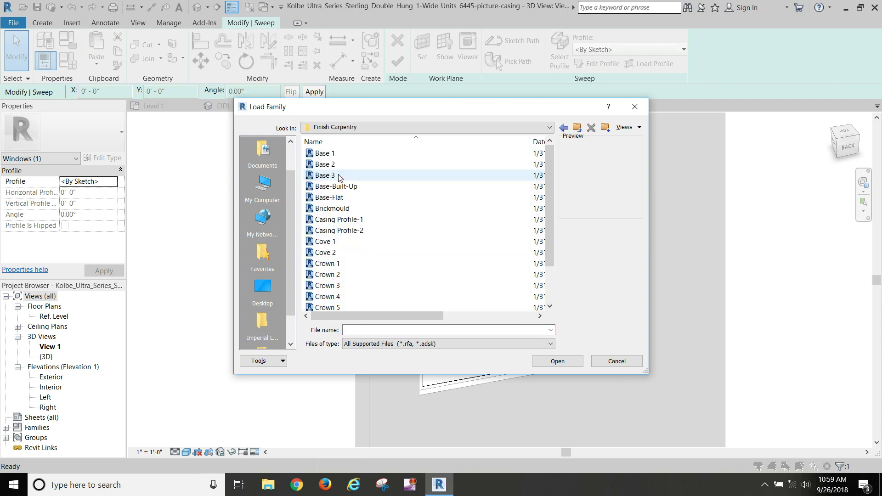
{"action": "left_click", "coordinate": [340, 221]}
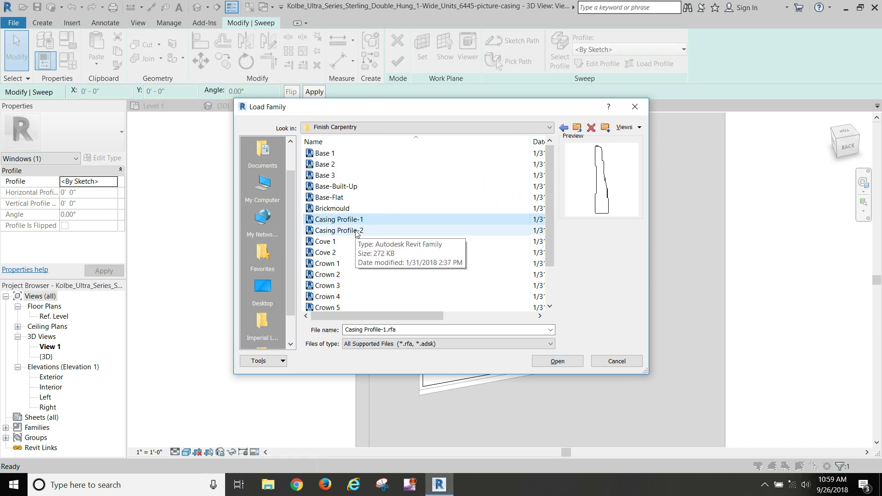
{"action": "left_click", "coordinate": [356, 231]}
{"action": "left_click", "coordinate": [357, 221]}
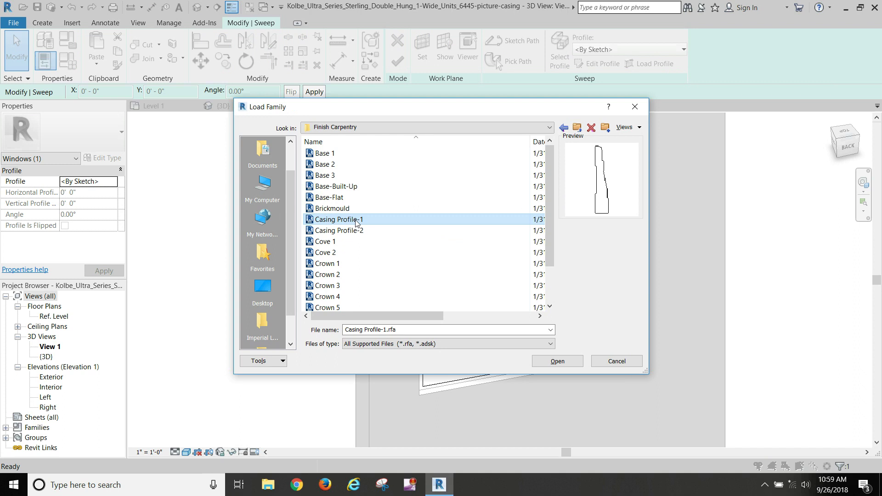
{"action": "scroll", "coordinate": [356, 222], "scroll_direction": "down", "scroll_amount": 1}
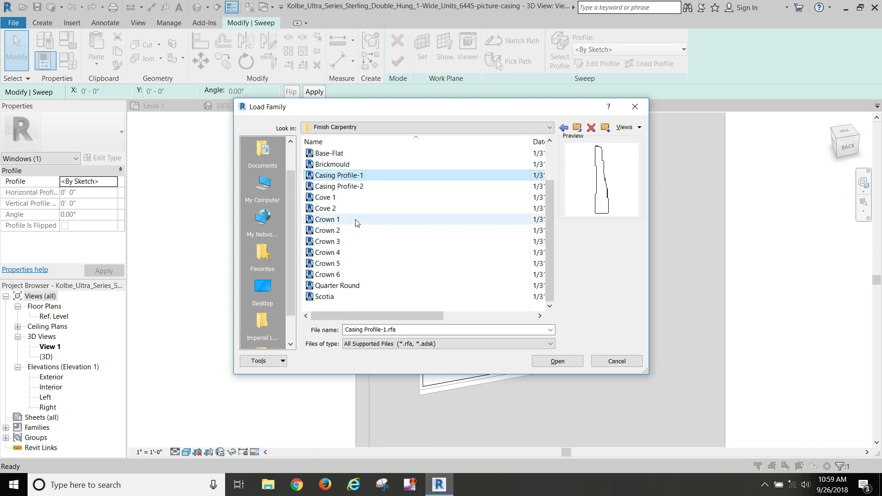
{"action": "scroll", "coordinate": [356, 222], "scroll_direction": "up", "scroll_amount": 1}
{"action": "scroll", "coordinate": [357, 222], "scroll_direction": "up", "scroll_amount": 1}
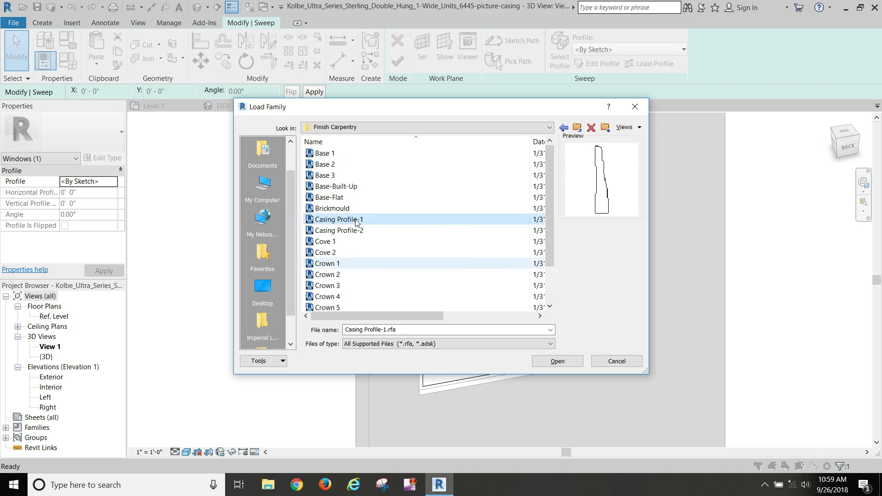
Step: Check Division Profiles, return to Finish Carpentry and load Casing Profile-1 into the family
{"action": "left_click", "coordinate": [578, 128]}
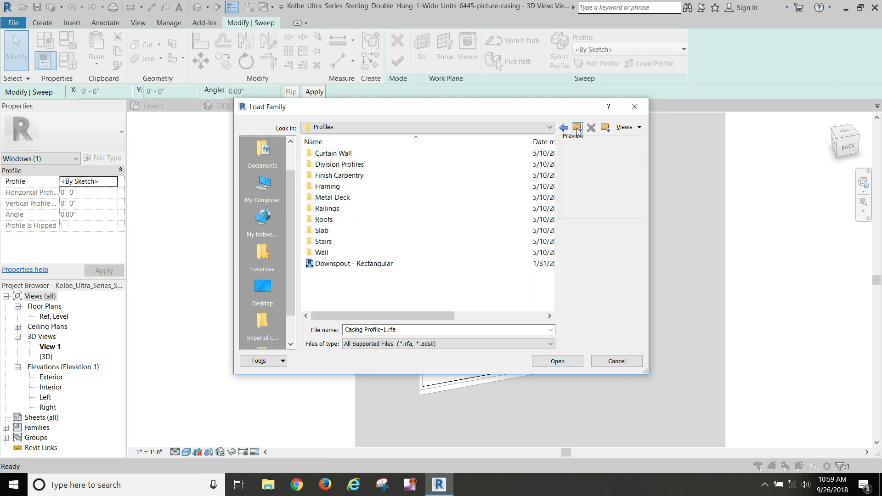
{"action": "double_click", "coordinate": [363, 164]}
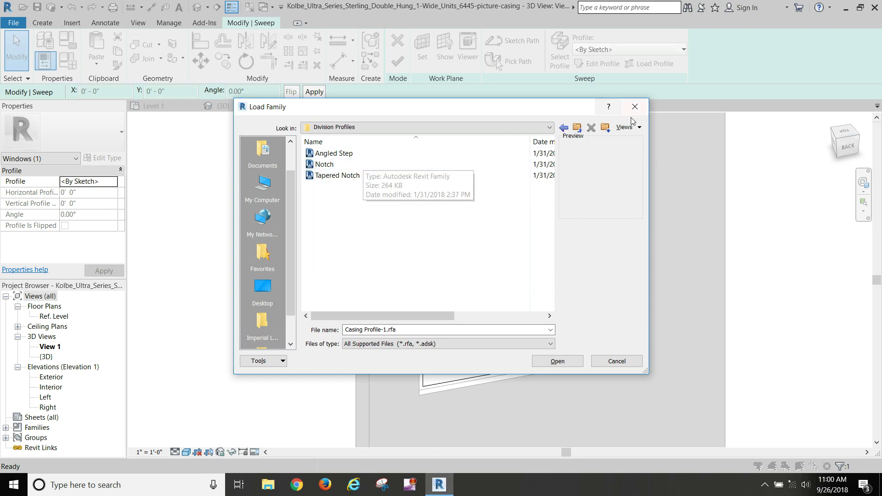
{"action": "left_click", "coordinate": [577, 128]}
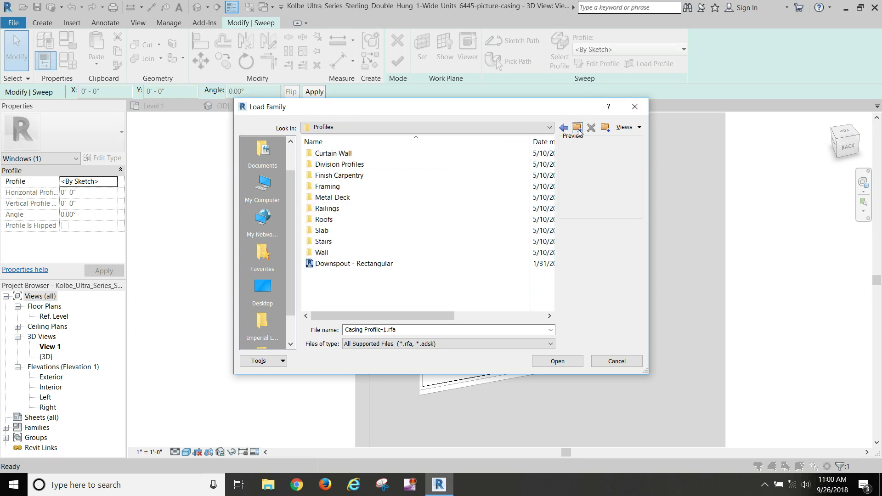
{"action": "left_click", "coordinate": [343, 179]}
{"action": "double_click", "coordinate": [343, 179]}
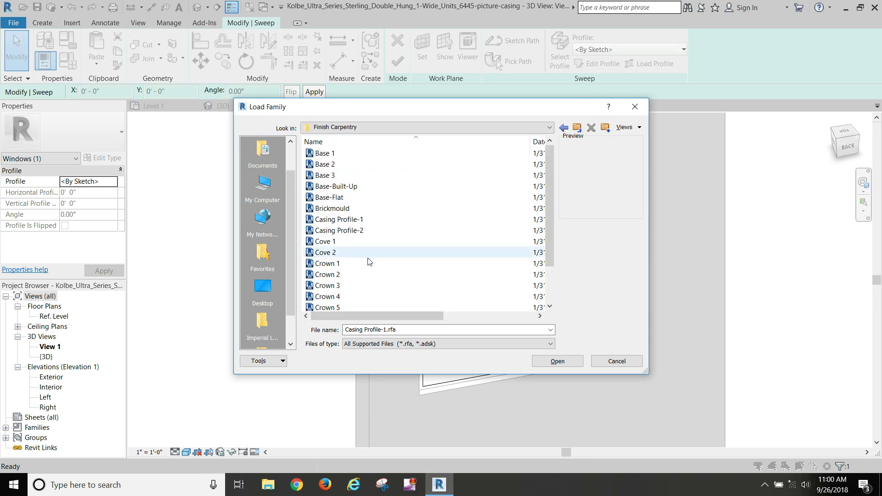
{"action": "left_click", "coordinate": [357, 220]}
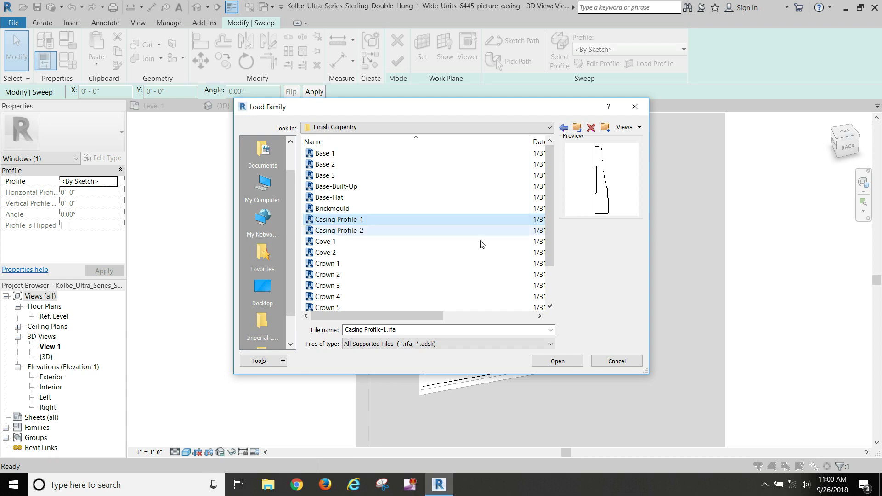
{"action": "left_click", "coordinate": [564, 364]}
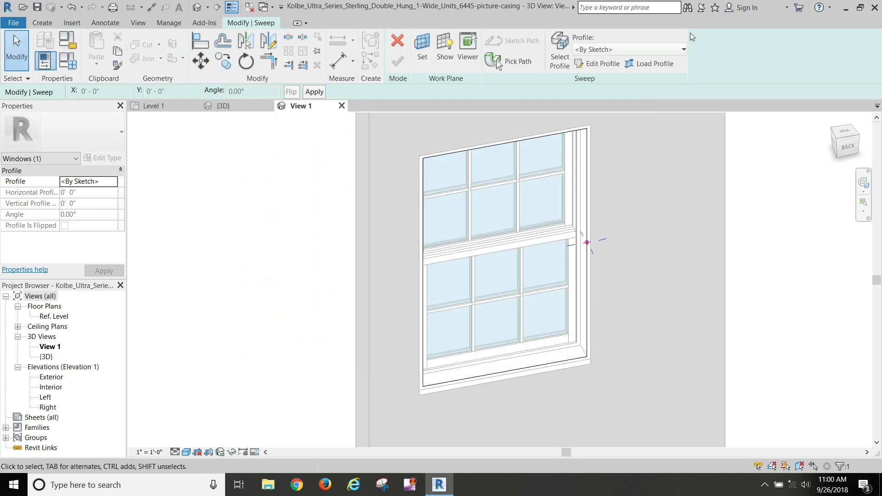
Step: Set the sweep's profile to Casing Profile-1: 3 1/2" x 11/16"
{"action": "left_click", "coordinate": [561, 54]}
{"action": "left_click", "coordinate": [675, 51]}
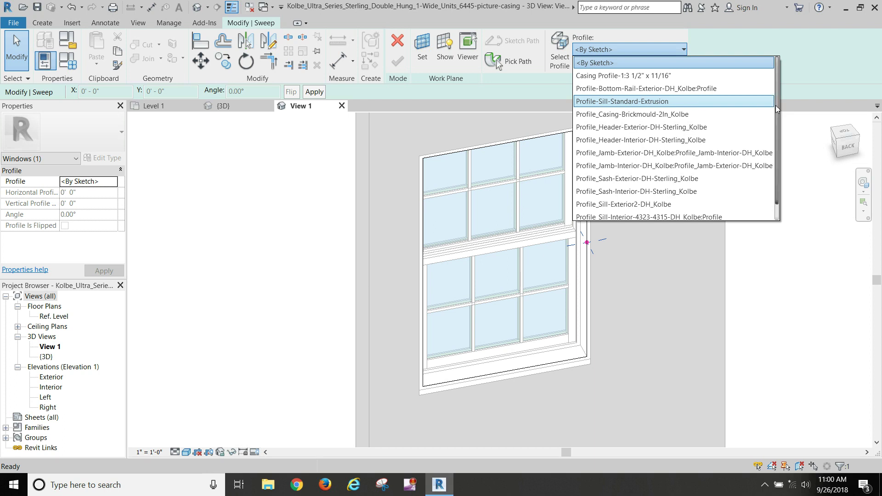
{"action": "mouse_move", "coordinate": [775, 106]}
{"action": "left_mouse_down"}
{"action": "mouse_move", "coordinate": [773, 140]}
{"action": "mouse_move", "coordinate": [638, 92]}
{"action": "left_mouse_up"}
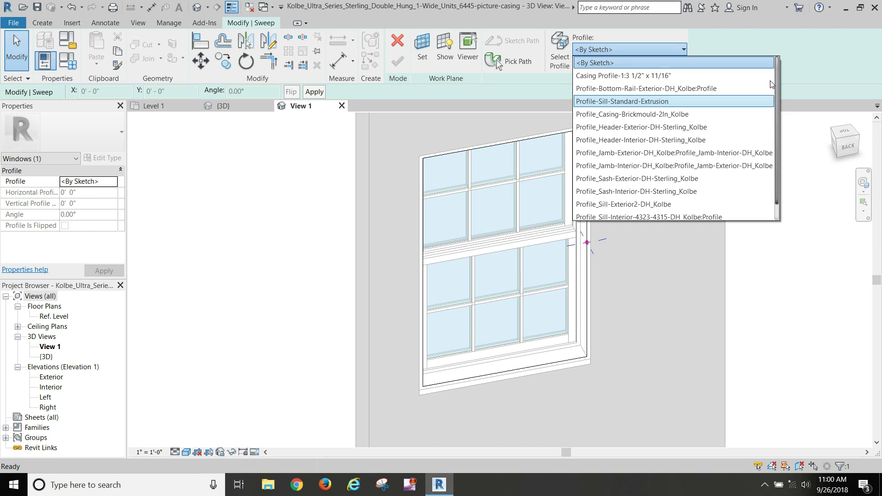
{"action": "left_click", "coordinate": [638, 74]}
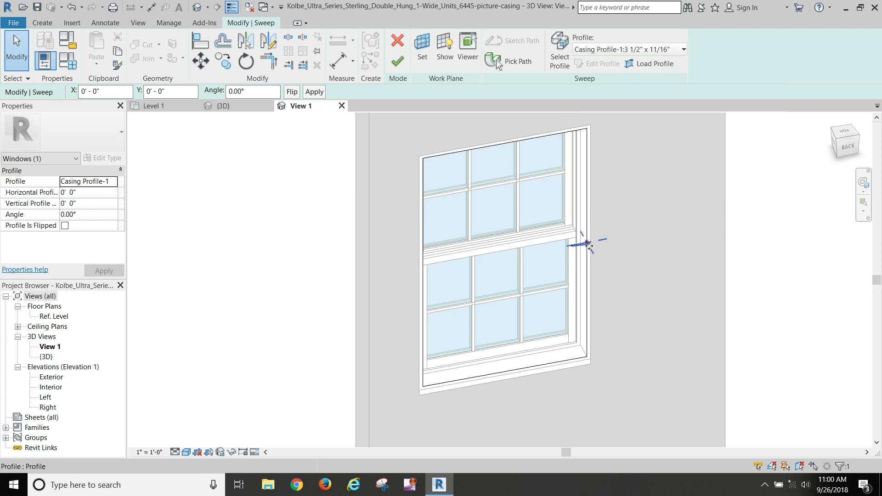
{"action": "scroll", "coordinate": [590, 242], "scroll_direction": "up", "scroll_amount": 5}
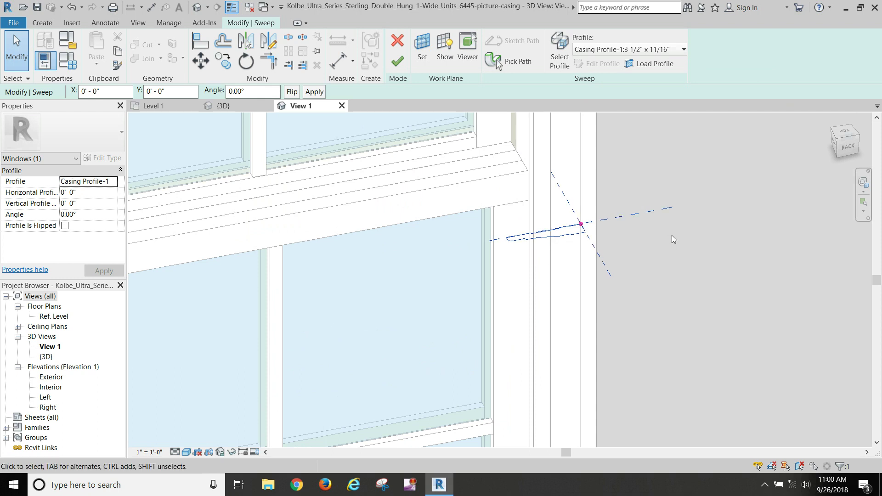
{"action": "scroll", "coordinate": [598, 228], "scroll_direction": "up", "scroll_amount": 3}
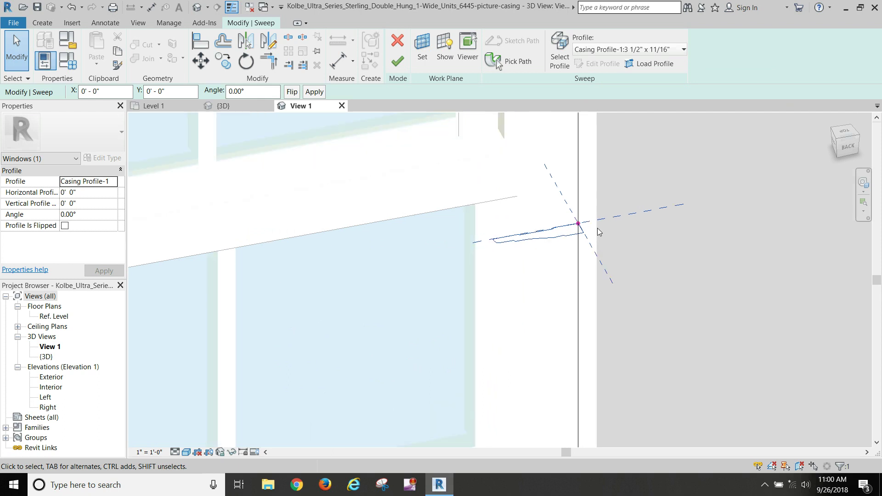
{"action": "scroll", "coordinate": [598, 228], "scroll_direction": "up", "scroll_amount": 2}
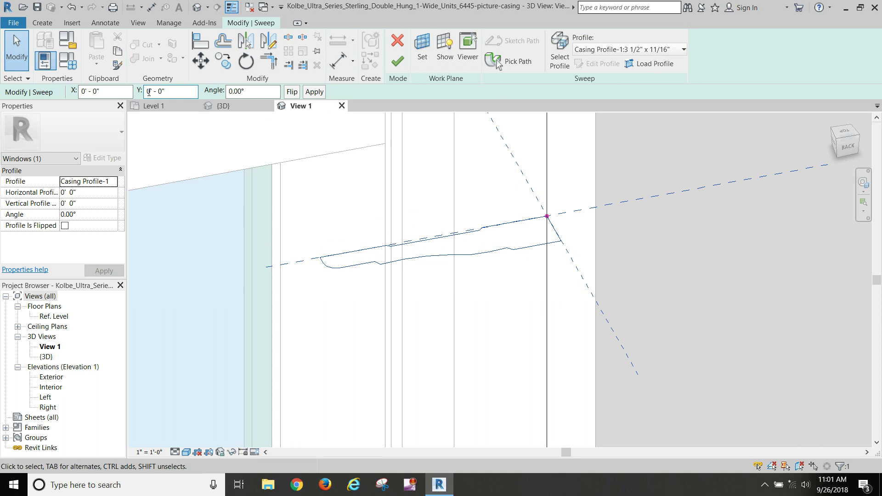
Step: Give the casing profile a 3.5 horizontal offset and apply it
{"action": "left_click", "coordinate": [82, 91]}
{"action": "type", "text": "3.5"}
{"action": "left_click", "coordinate": [314, 92]}
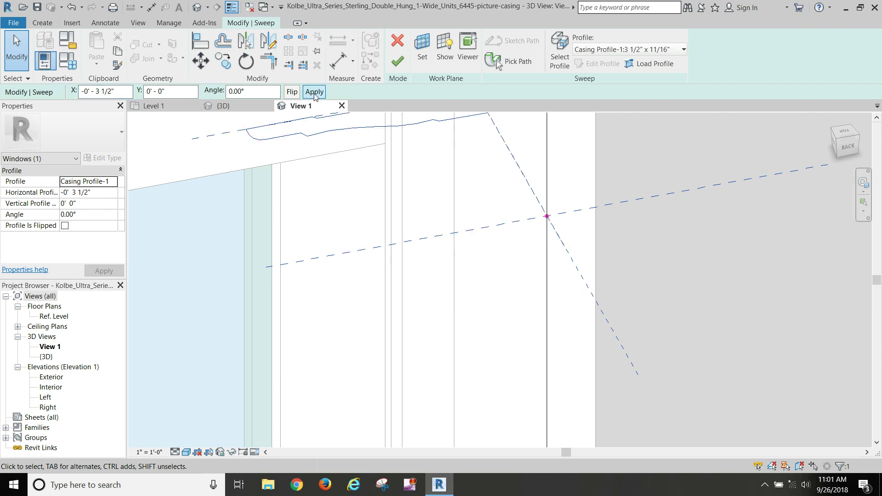
{"action": "scroll", "coordinate": [406, 164], "scroll_direction": "down", "scroll_amount": 4}
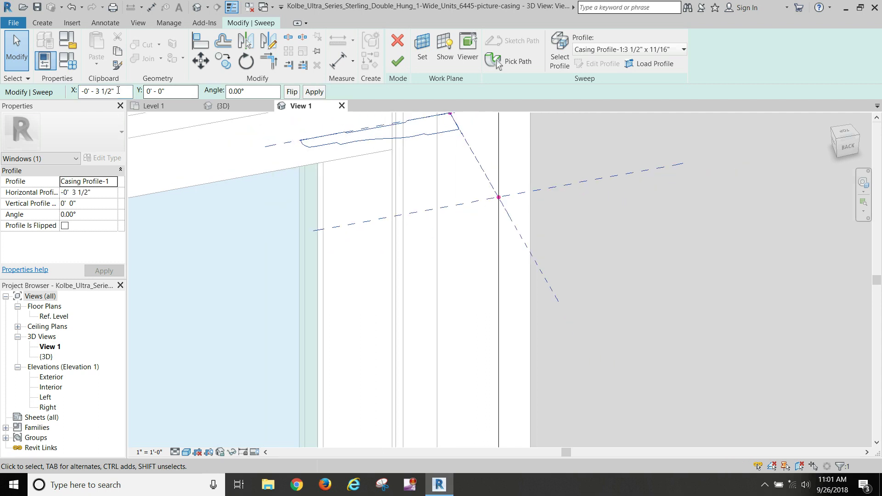
Step: Undo the horizontal offset and select the casing profile to edit its vertical offset
{"action": "left_click", "coordinate": [73, 9]}
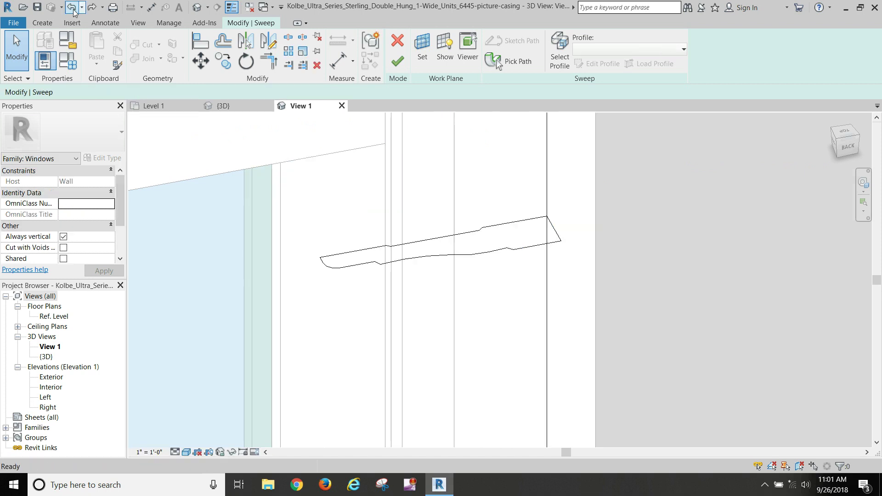
{"action": "left_click", "coordinate": [523, 248]}
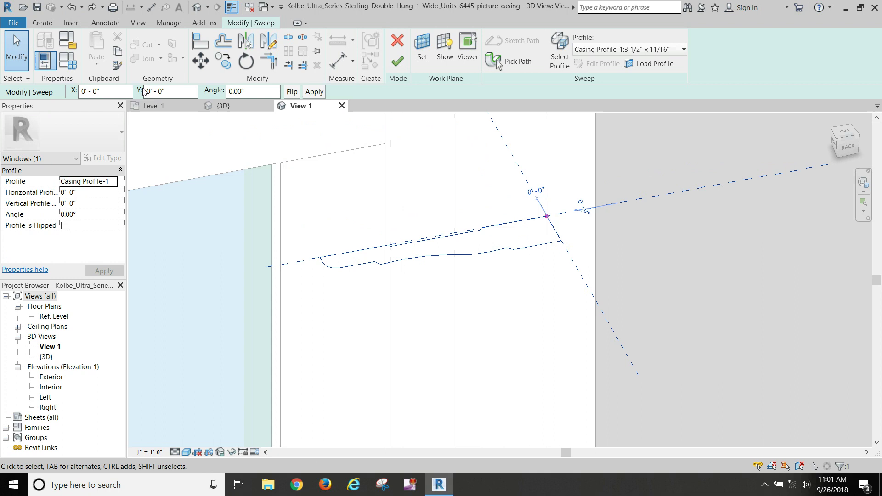
{"action": "left_click", "coordinate": [145, 90]}
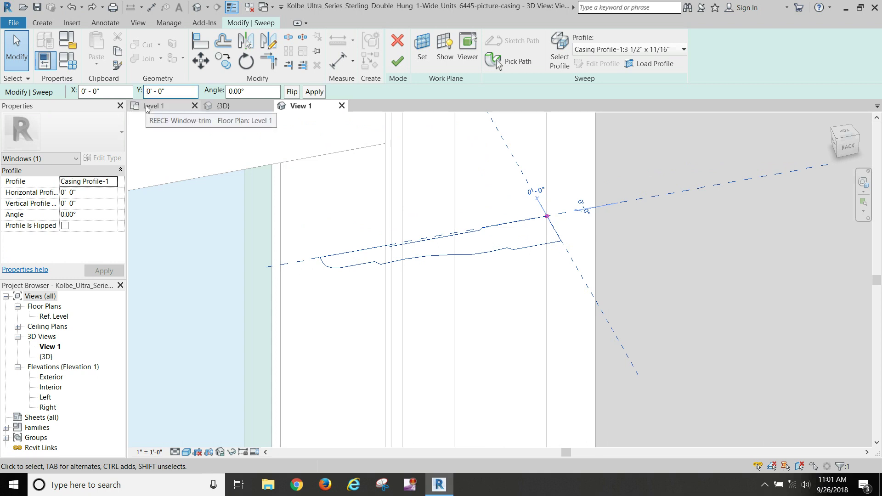
{"action": "type", "text": "- "}
{"action": "type", "text": "3.5"}
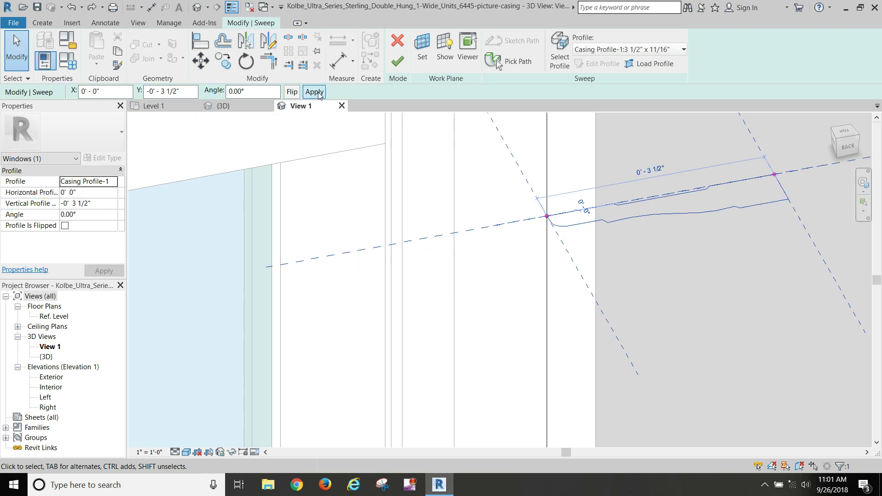
Step: Set the casing profile's vertical offset to -3 3/4" and apply it
{"action": "scroll", "coordinate": [577, 175], "scroll_direction": "down", "scroll_amount": 5}
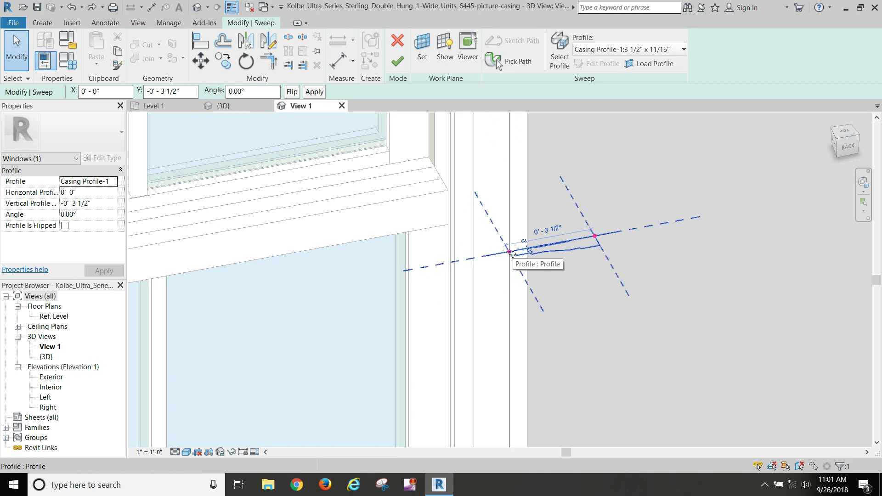
{"action": "scroll", "coordinate": [513, 255], "scroll_direction": "up", "scroll_amount": 2}
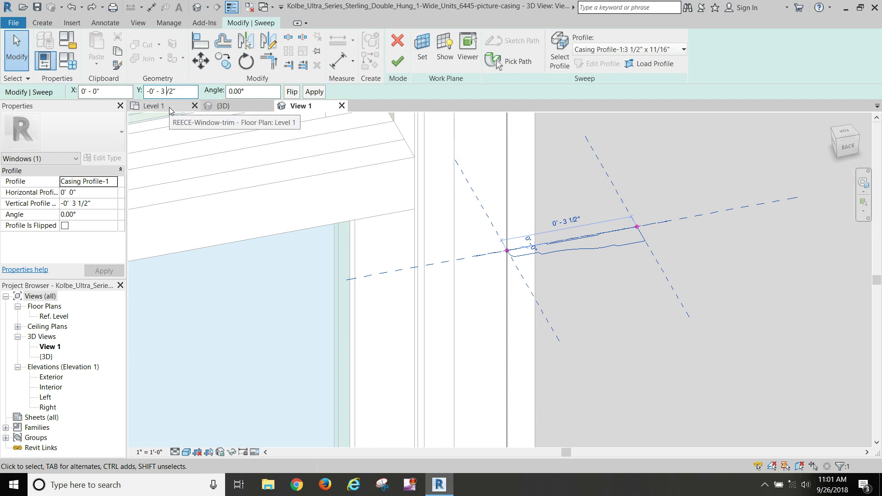
{"action": "type", "text": "3"}
{"action": "left_click", "coordinate": [313, 93]}
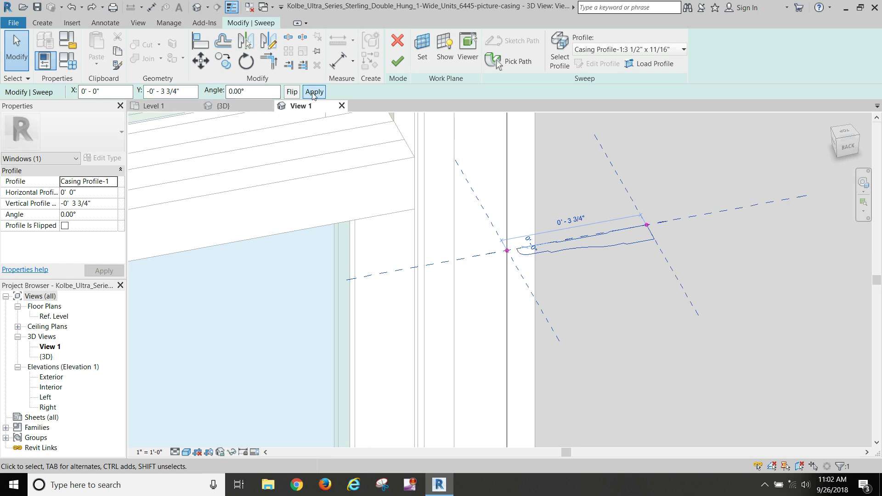
{"action": "scroll", "coordinate": [561, 170], "scroll_direction": "down", "scroll_amount": 4}
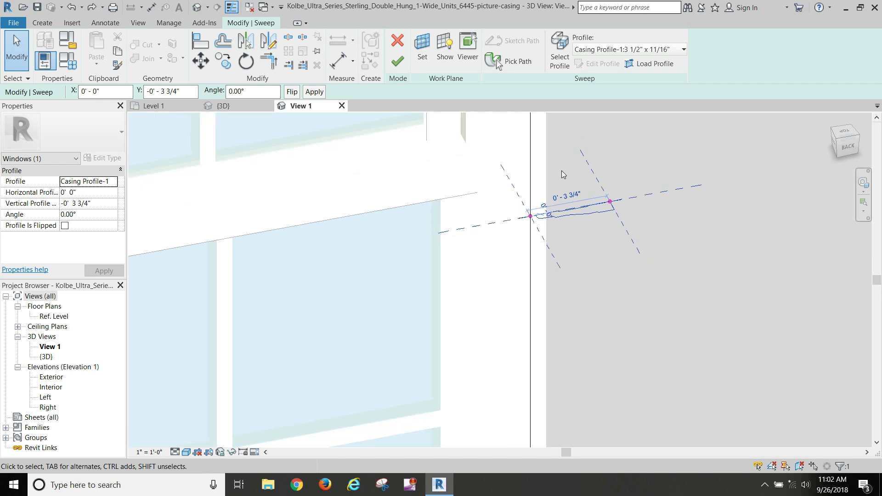
{"action": "scroll", "coordinate": [513, 224], "scroll_direction": "up", "scroll_amount": 5}
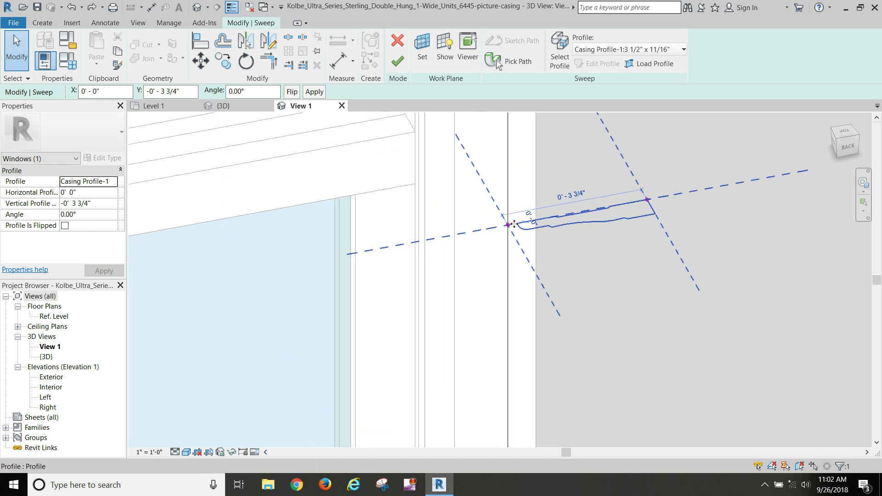
{"action": "scroll", "coordinate": [587, 252], "scroll_direction": "down", "scroll_amount": 4}
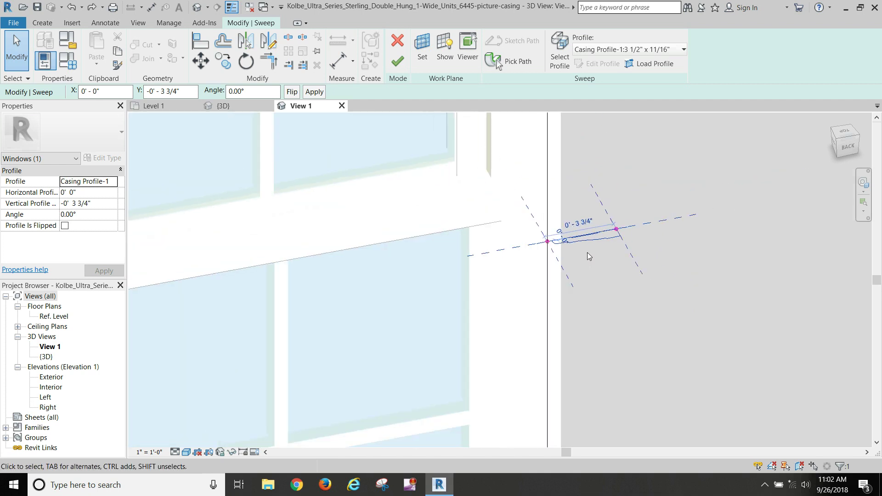
{"action": "scroll", "coordinate": [634, 262], "scroll_direction": "down", "scroll_amount": 5}
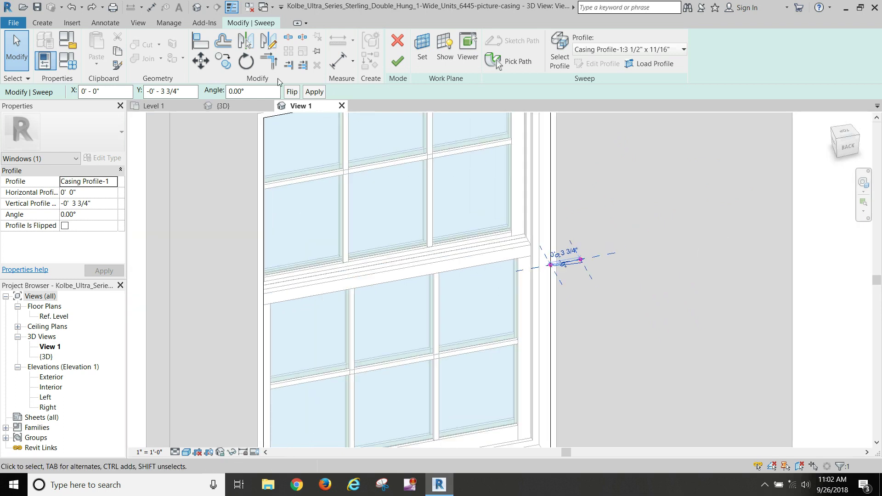
{"action": "left_click", "coordinate": [315, 93]}
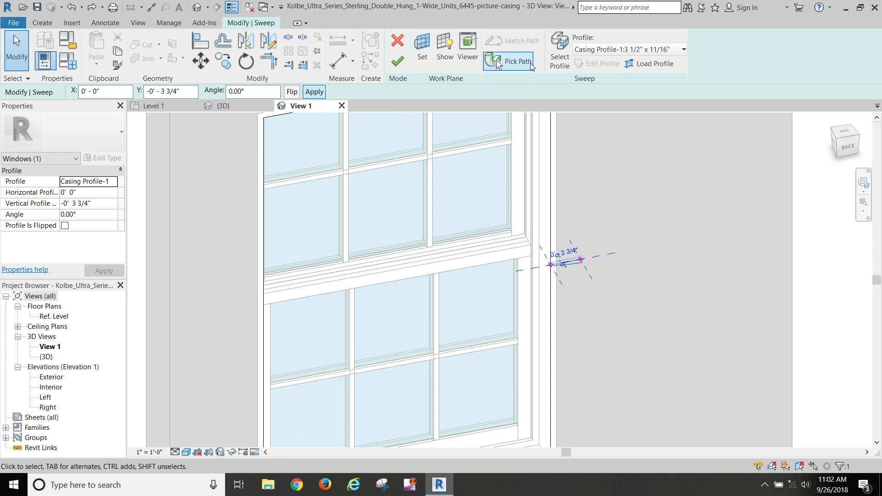
Step: Finish edit mode to commit the casing sweep around the window
{"action": "left_click", "coordinate": [397, 61]}
{"action": "scroll", "coordinate": [661, 252], "scroll_direction": "down", "scroll_amount": 4}
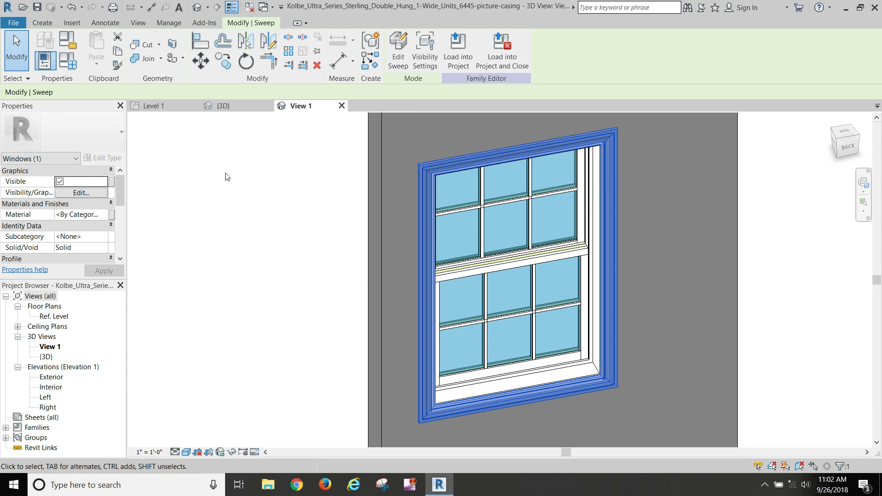
{"action": "left_click", "coordinate": [226, 177]}
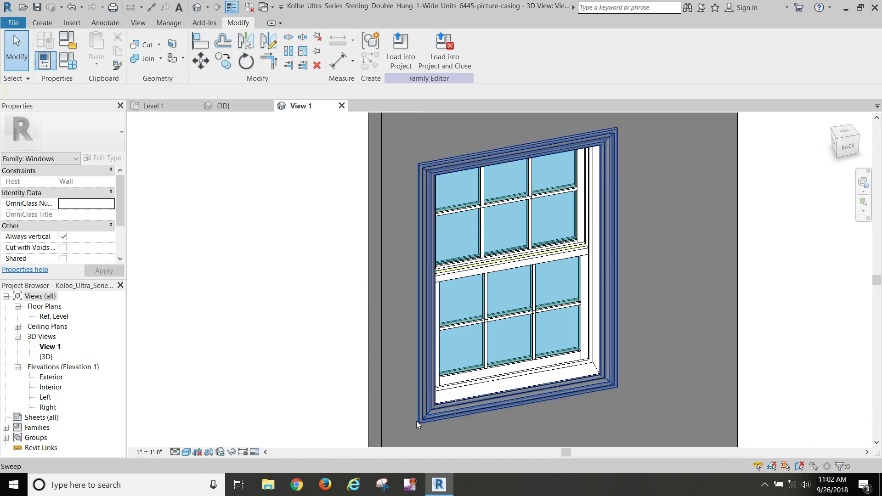
{"action": "scroll", "coordinate": [416, 420], "scroll_direction": "up", "scroll_amount": 5}
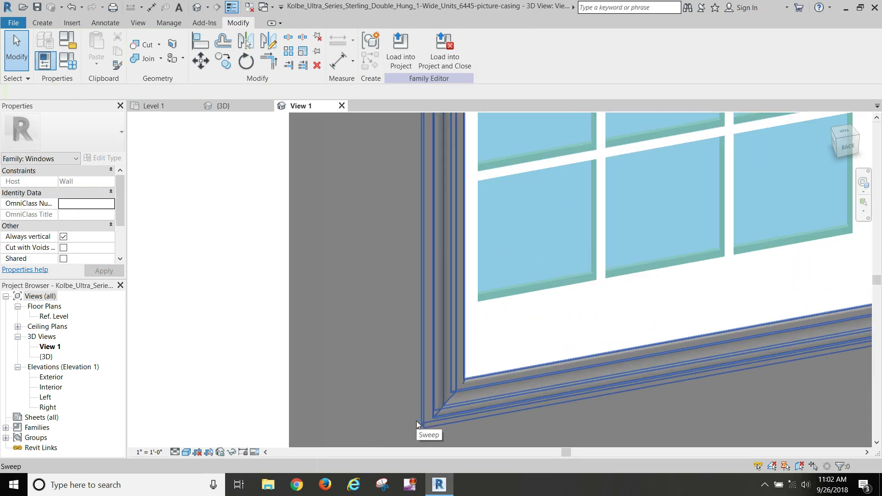
Step: Select the casing sweep and open the Material Browser from its Material property
{"action": "left_click", "coordinate": [431, 378]}
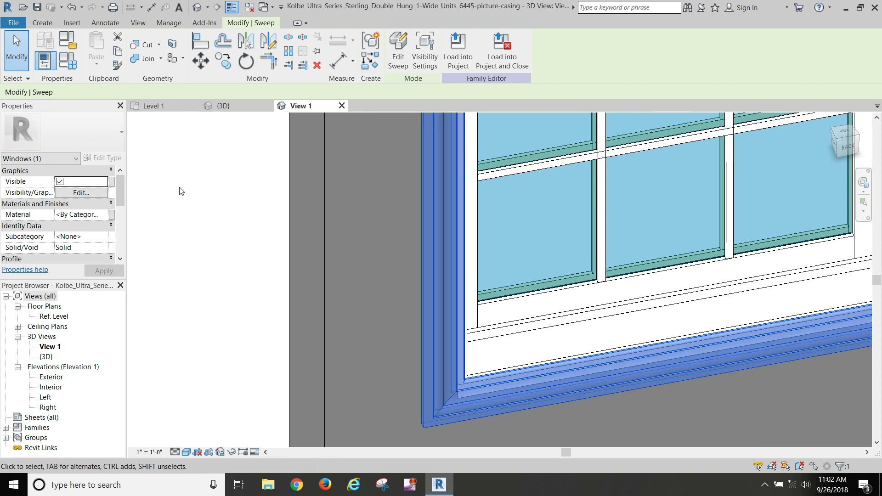
{"action": "left_click", "coordinate": [105, 216]}
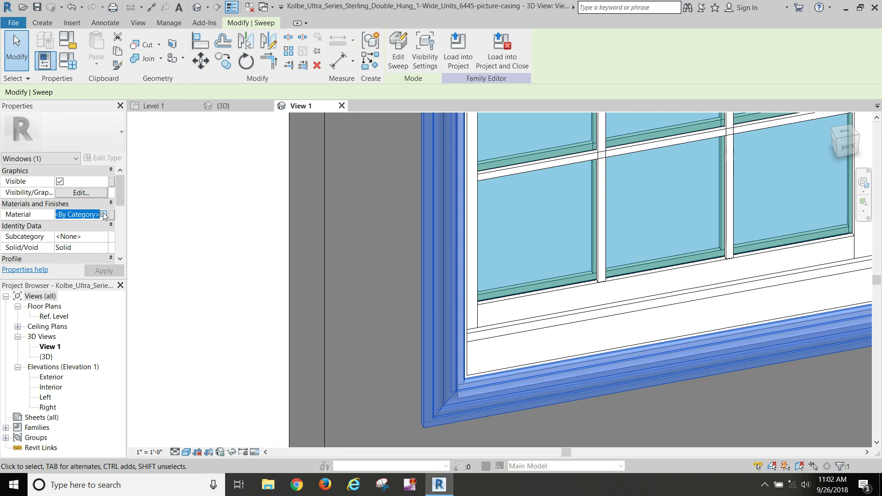
{"action": "left_click", "coordinate": [104, 215]}
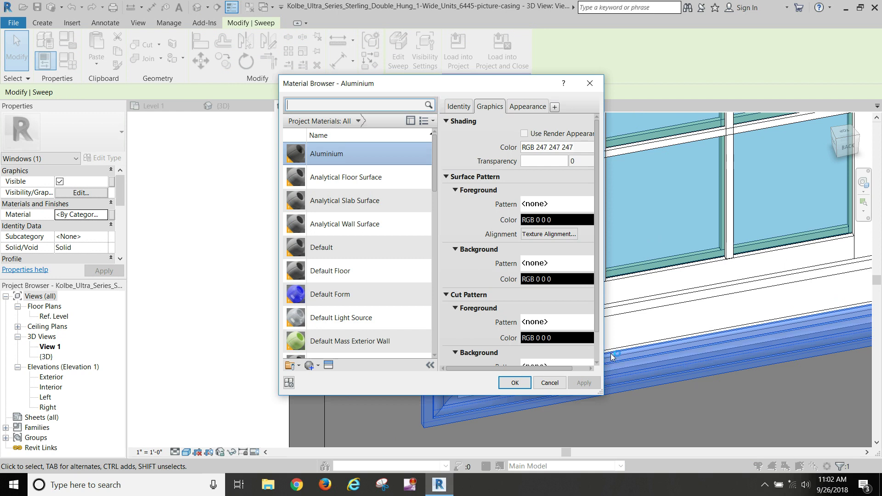
Step: Close the Material Browser, reselect the casing sweep and reopen its material choices
{"action": "left_click", "coordinate": [541, 384]}
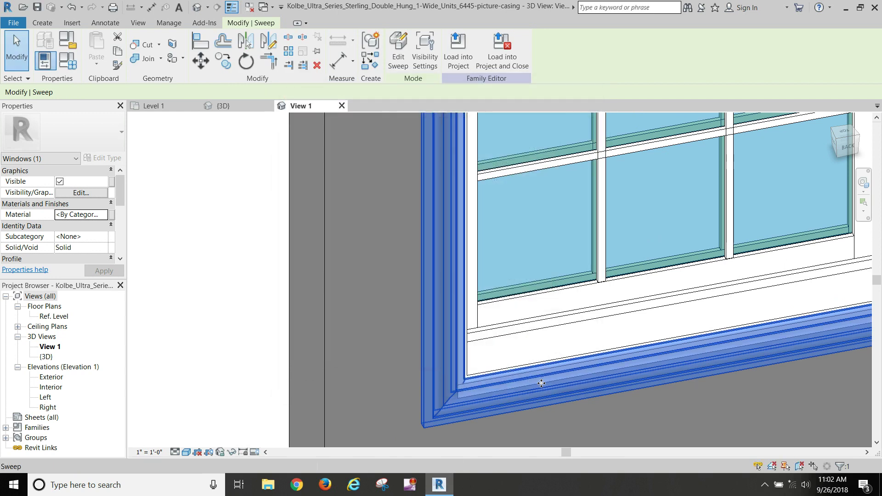
{"action": "left_click", "coordinate": [544, 330]}
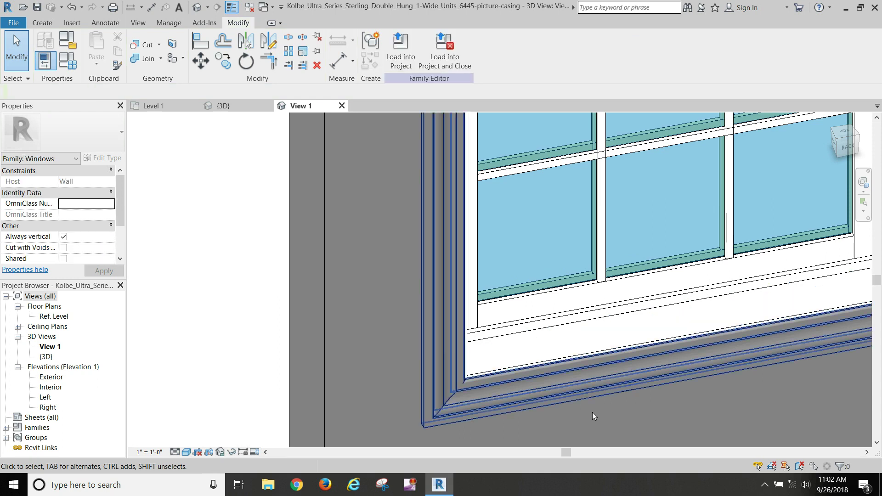
{"action": "left_click", "coordinate": [524, 394]}
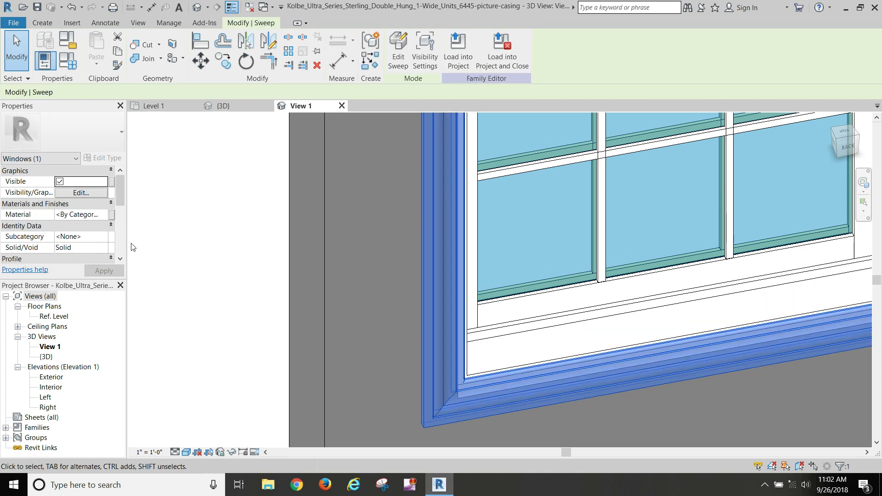
{"action": "left_click", "coordinate": [103, 215]}
{"action": "left_click", "coordinate": [106, 216]}
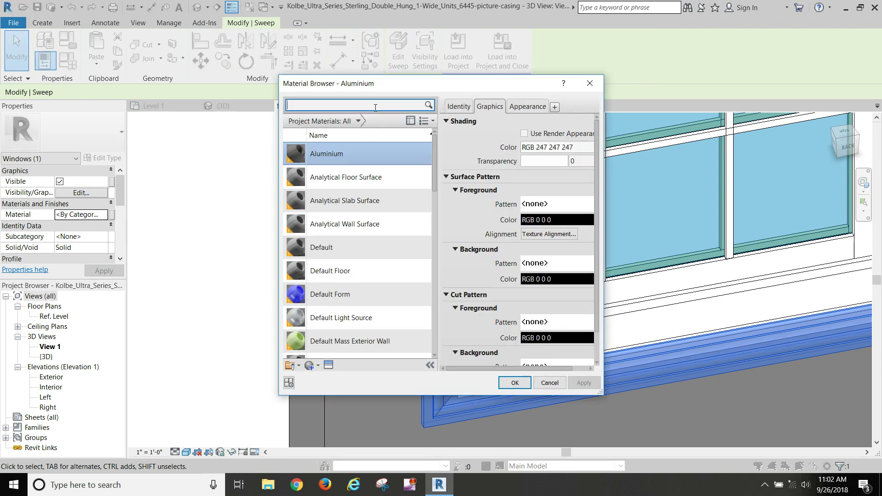
Step: Search 'kolbe' and assign Kolbe Ultra Pure White to the casing sweep
{"action": "type", "text": "a"}
{"action": "key", "text": "BackSpace"}
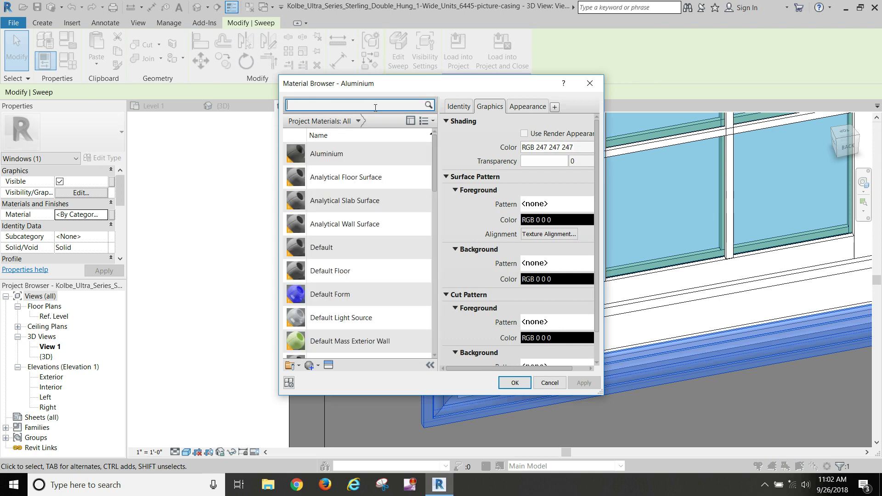
{"action": "type", "text": "kolbe"}
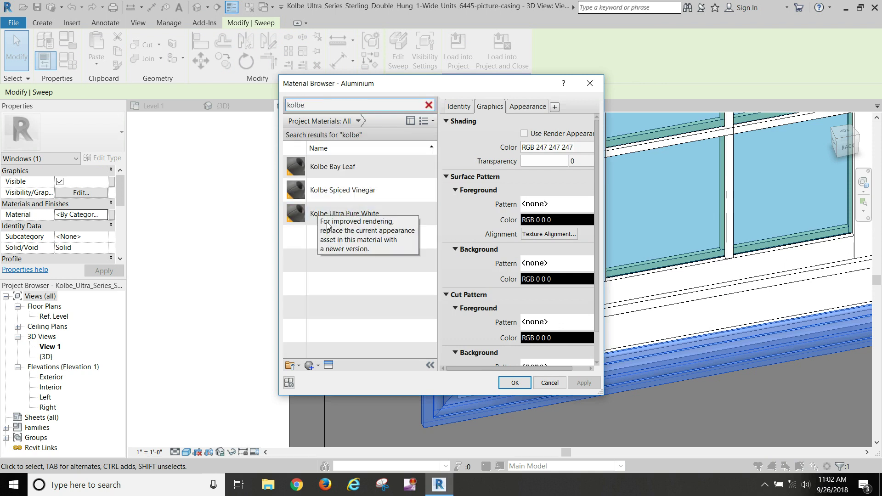
{"action": "left_click", "coordinate": [335, 214]}
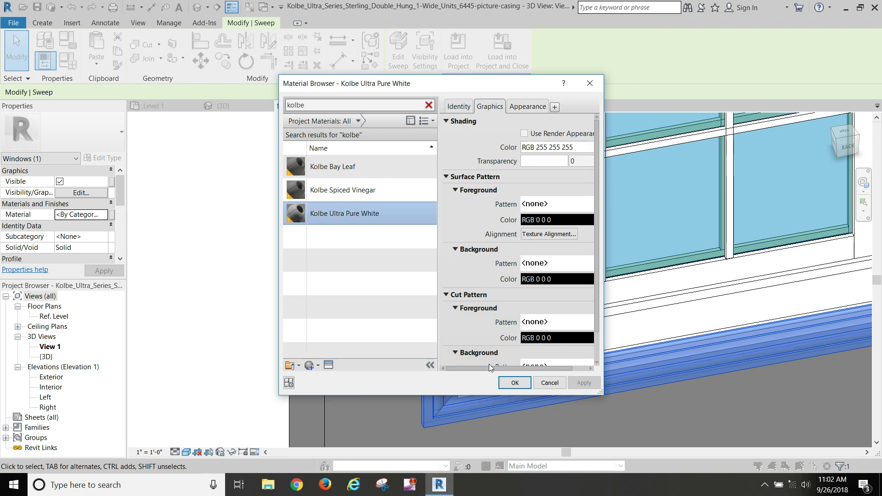
{"action": "left_click", "coordinate": [517, 385]}
{"action": "left_click", "coordinate": [229, 291]}
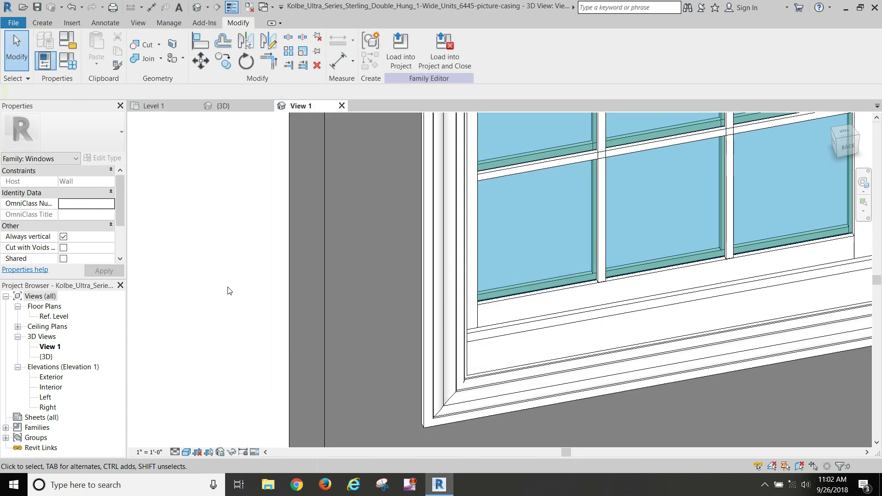
{"action": "scroll", "coordinate": [229, 291], "scroll_direction": "down", "scroll_amount": 5}
{"action": "scroll", "coordinate": [239, 297], "scroll_direction": "down", "scroll_amount": 4}
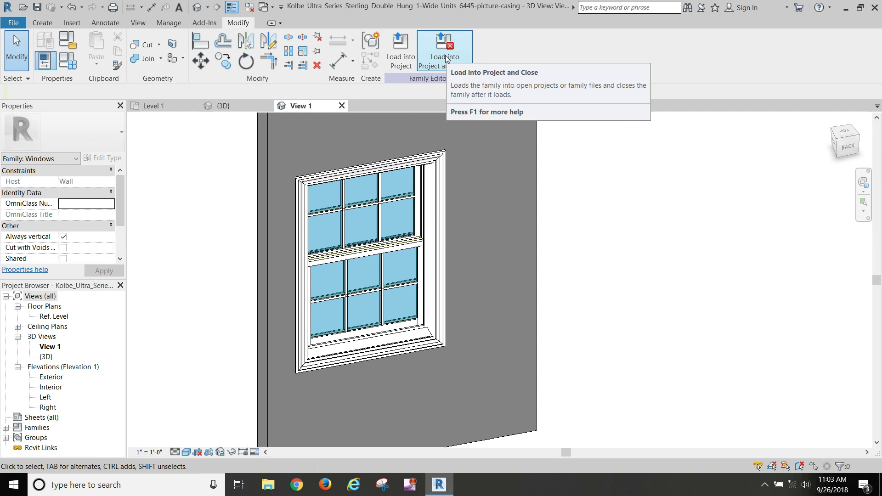
Step: Save the window family and load it into the REECE-Window-trim project
{"action": "left_click", "coordinate": [37, 7]}
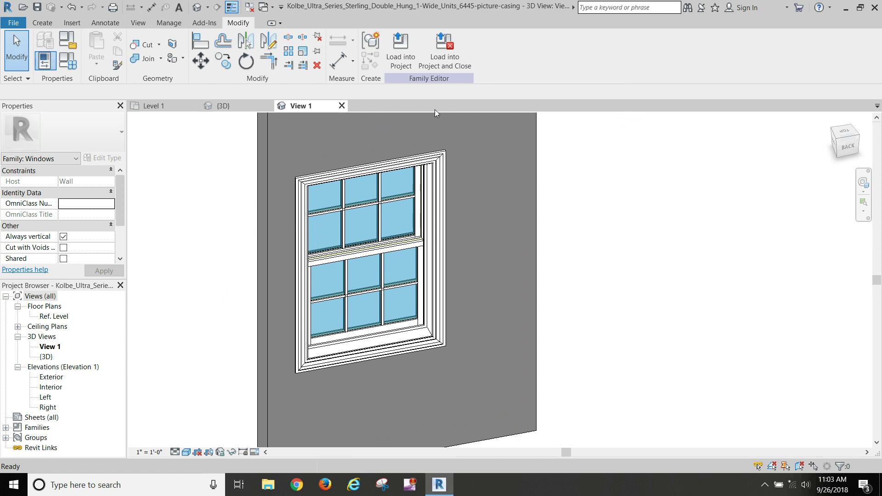
{"action": "left_click", "coordinate": [439, 54]}
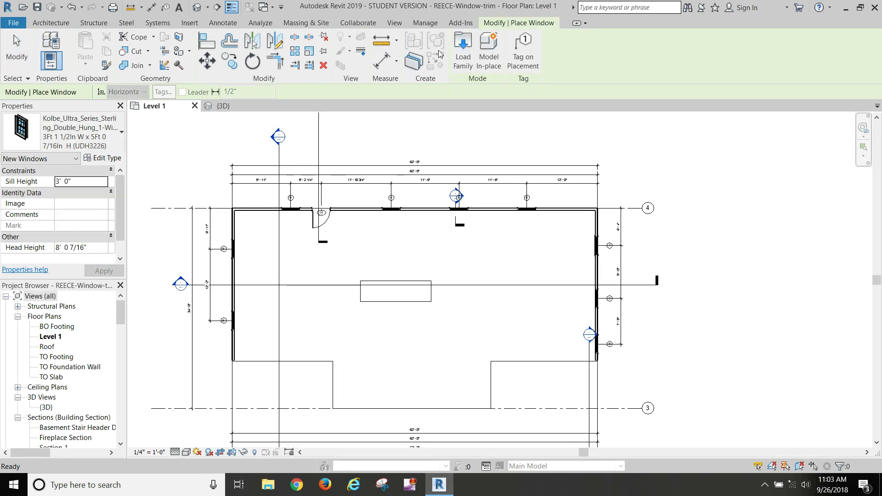
Step: In the project's {3D} view, swap the middle window to the 6445-picture-casing 3Ft 1 1/2In W x 5Ft 0 7/16In H type
{"action": "left_click", "coordinate": [224, 107]}
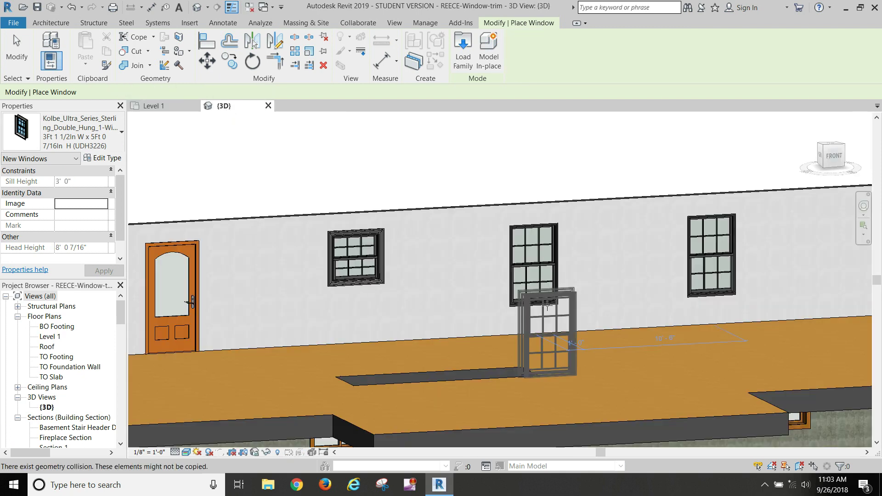
{"action": "key", "text": "Escape"}
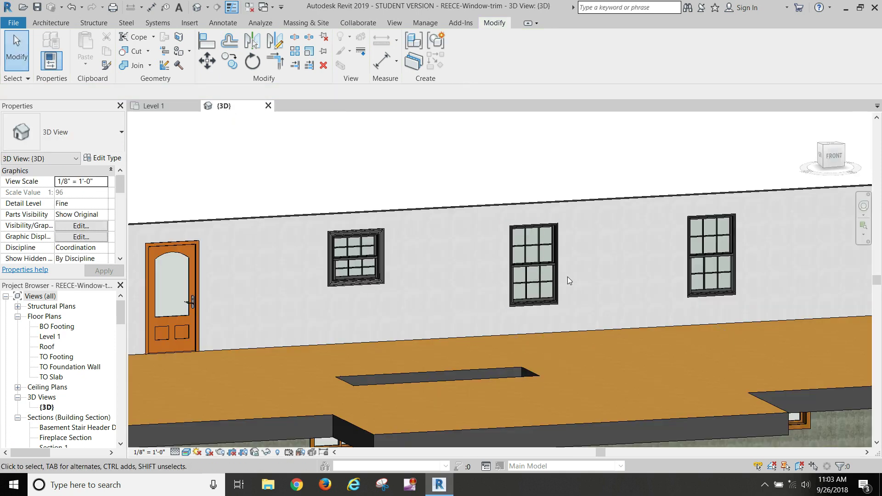
{"action": "left_click", "coordinate": [557, 261]}
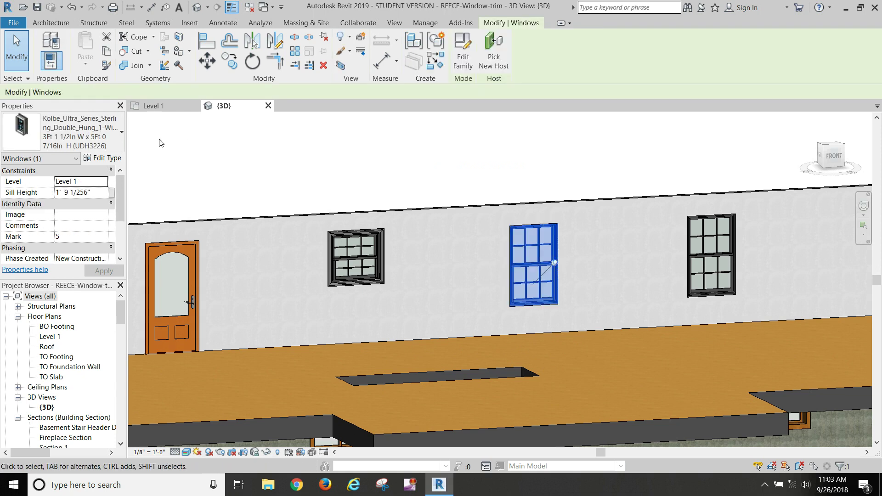
{"action": "left_click", "coordinate": [120, 133]}
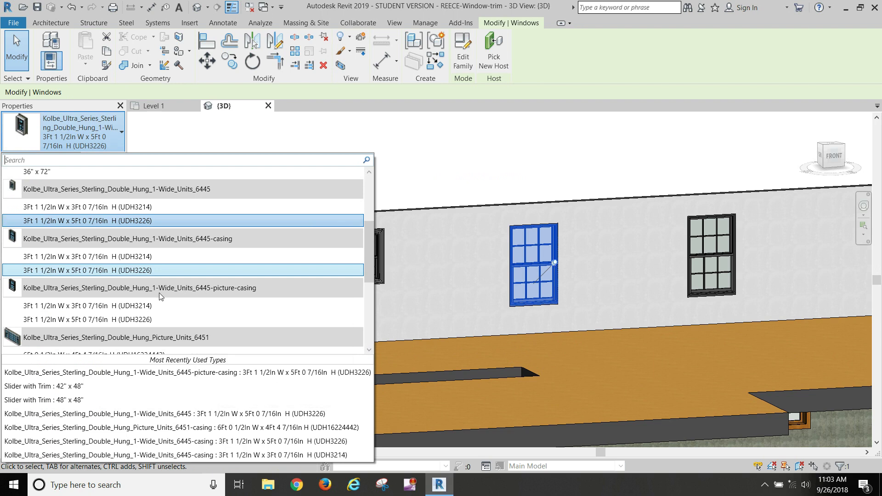
{"action": "left_click", "coordinate": [83, 320]}
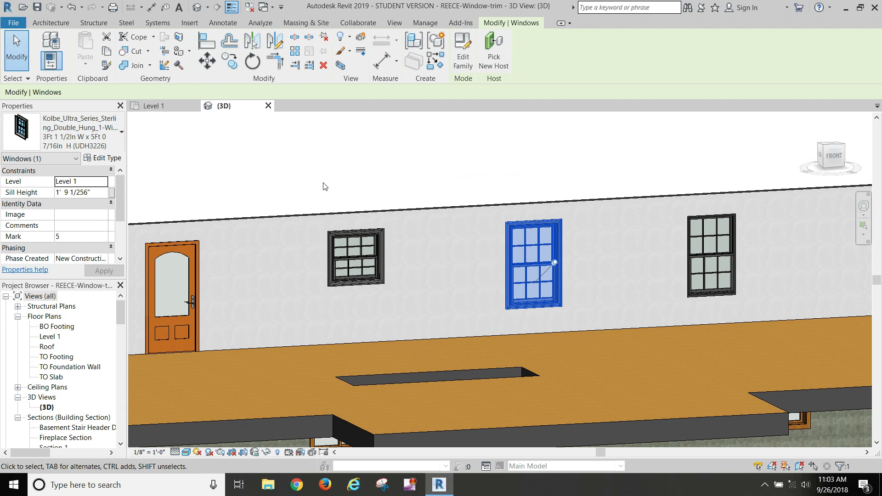
Step: Frame the window and wall top, then switch the 3D view's visual style to Shaded
{"action": "left_click", "coordinate": [294, 178]}
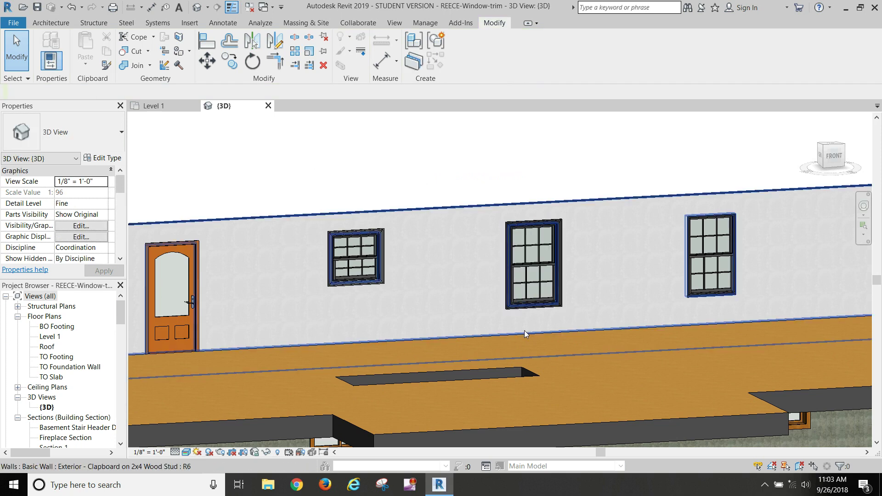
{"action": "scroll", "coordinate": [523, 327], "scroll_direction": "up", "scroll_amount": 5}
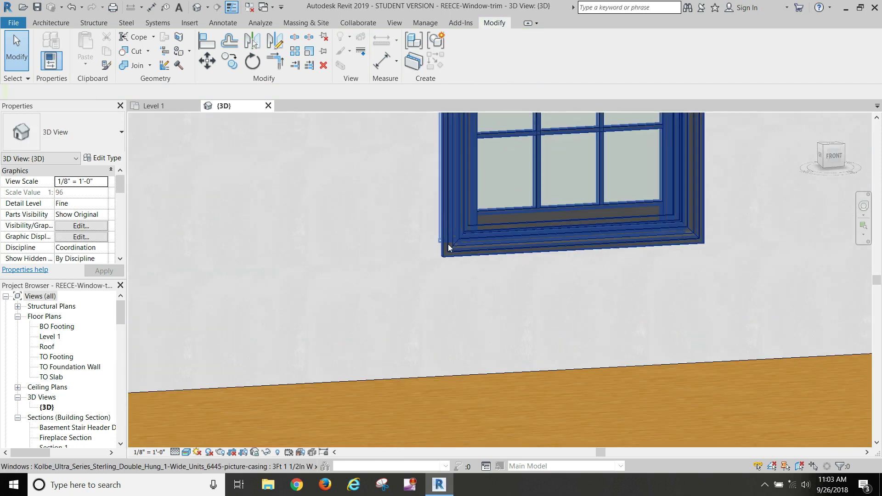
{"action": "scroll", "coordinate": [449, 248], "scroll_direction": "down", "scroll_amount": 2}
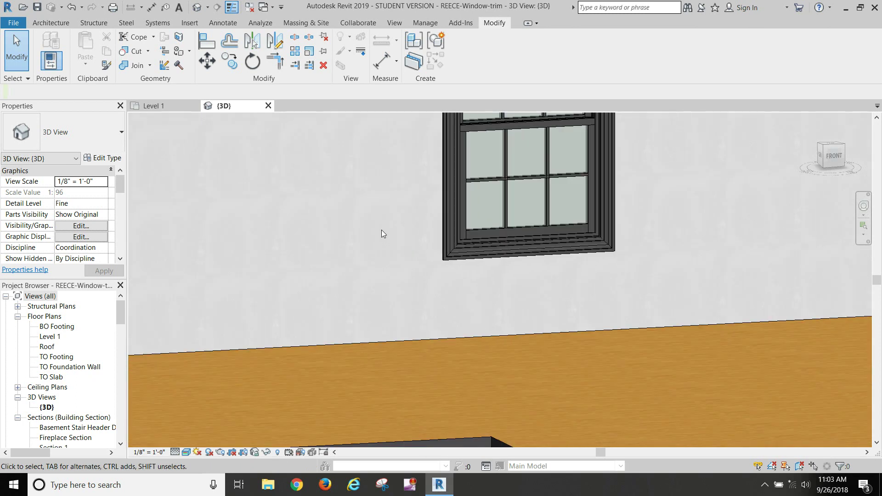
{"action": "scroll", "coordinate": [382, 232], "scroll_direction": "down", "scroll_amount": 2}
{"action": "middle_click_drag", "start_coordinate": [380, 233], "coordinate": [367, 332]}
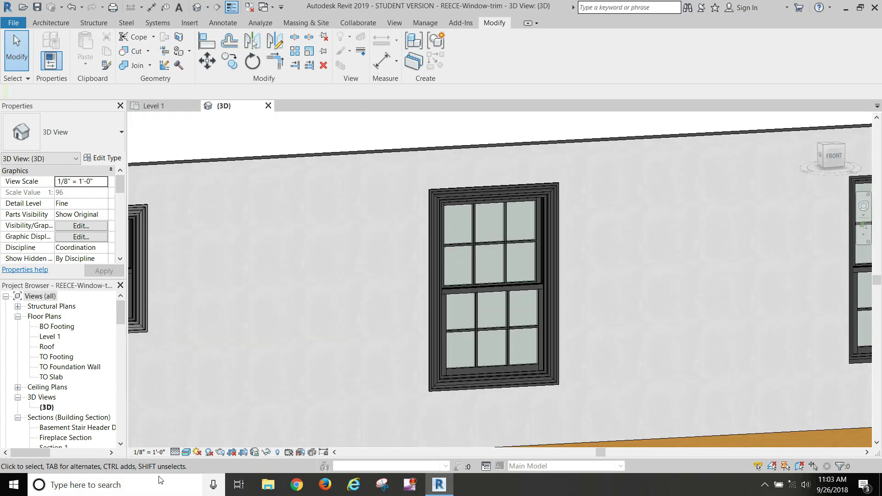
{"action": "left_click", "coordinate": [187, 452]}
{"action": "left_click", "coordinate": [213, 404]}
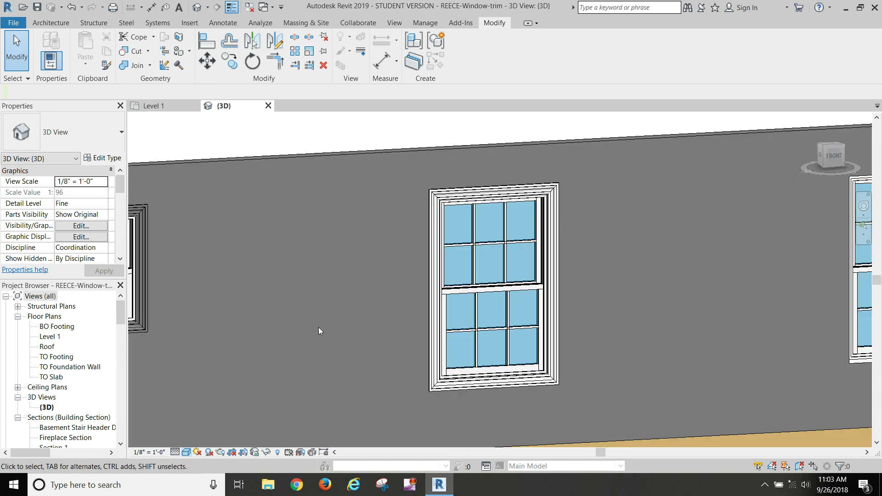
Step: Pan and zoom along the wall to recentre the windows with their white casing trim
{"action": "scroll", "coordinate": [319, 327], "scroll_direction": "down", "scroll_amount": 3}
{"action": "scroll", "coordinate": [434, 382], "scroll_direction": "up", "scroll_amount": 3}
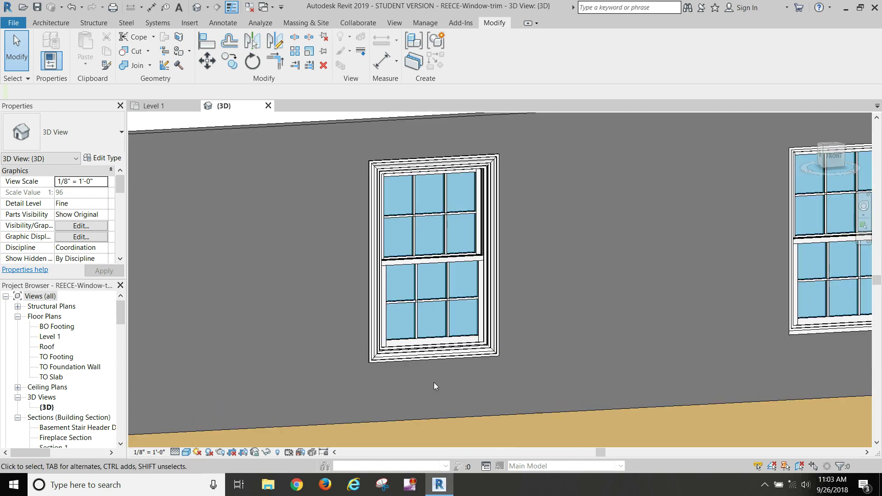
{"action": "scroll", "coordinate": [401, 357], "scroll_direction": "down", "scroll_amount": 2}
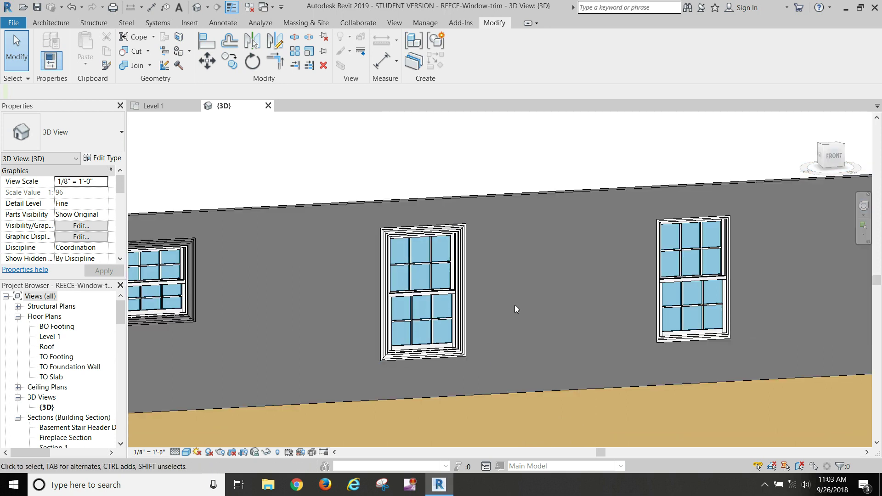
{"action": "middle_click_drag", "start_coordinate": [514, 305], "coordinate": [555, 269]}
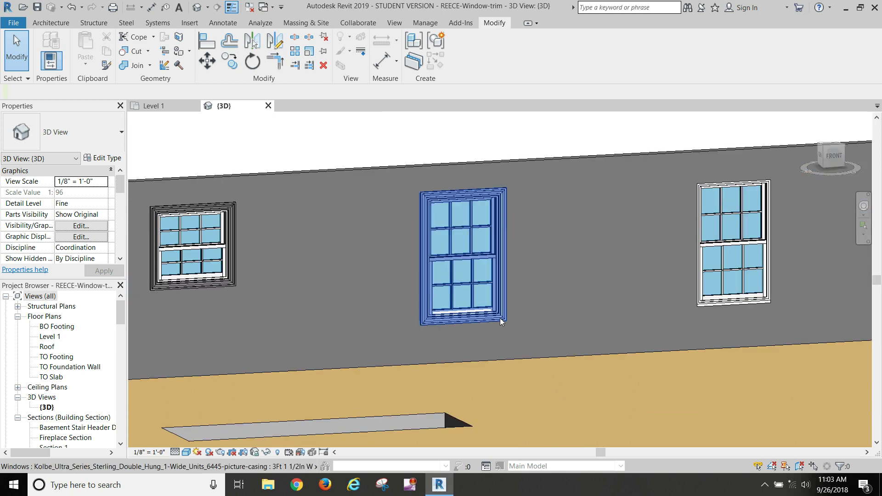
{"action": "scroll", "coordinate": [423, 266], "scroll_direction": "down", "scroll_amount": 1}
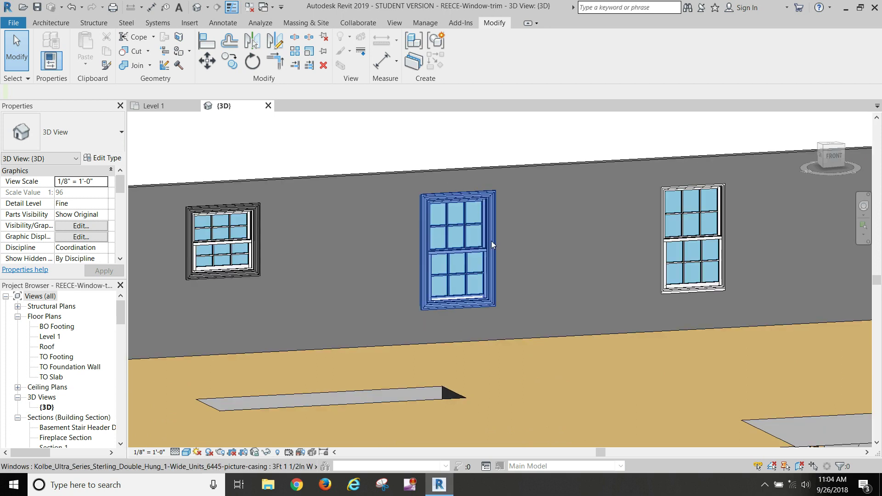
{"action": "scroll", "coordinate": [508, 279], "scroll_direction": "up", "scroll_amount": 1}
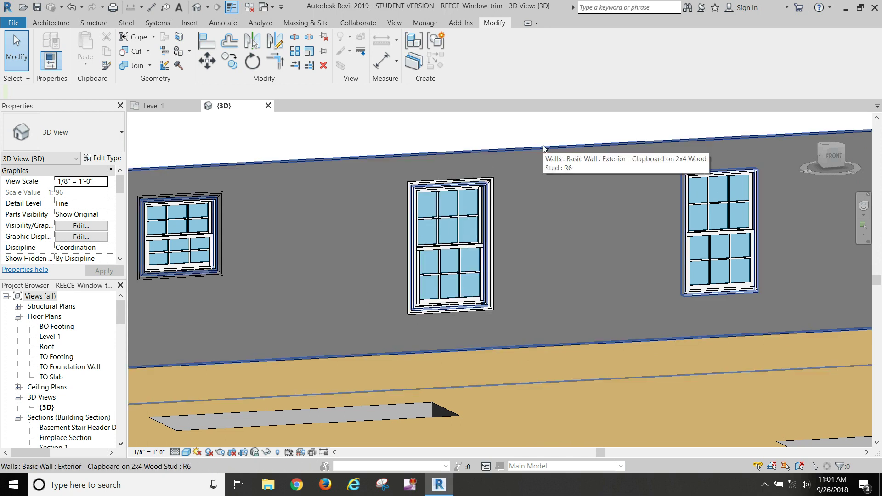
{"action": "middle_click_drag", "start_coordinate": [558, 148], "coordinate": [434, 150]}
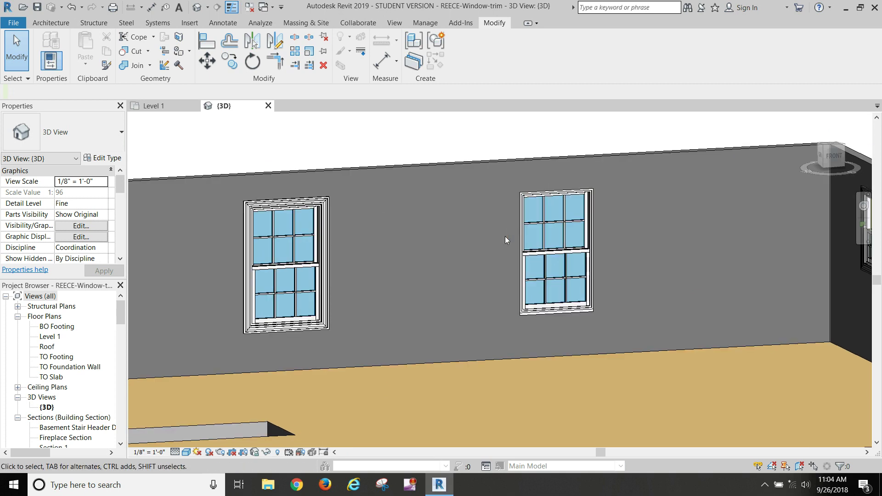
{"action": "scroll", "coordinate": [516, 321], "scroll_direction": "up", "scroll_amount": 2}
{"action": "middle_click_drag", "start_coordinate": [516, 321], "coordinate": [428, 365]}
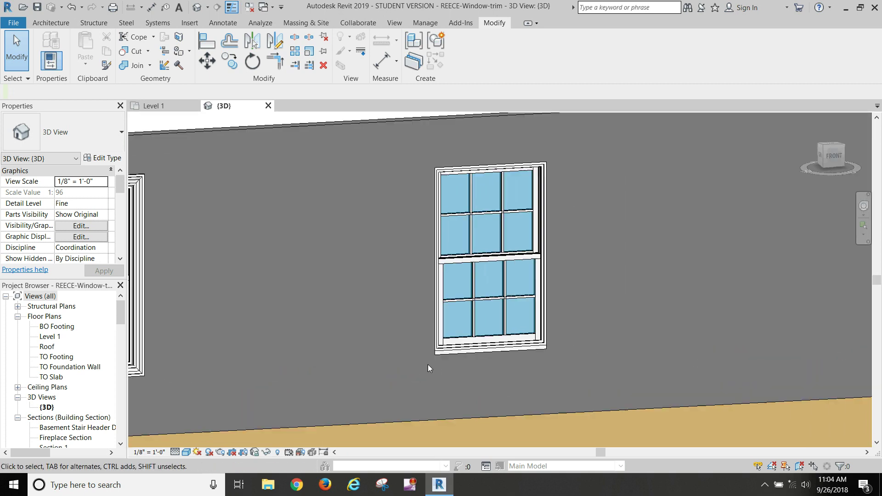
{"action": "scroll", "coordinate": [426, 356], "scroll_direction": "down", "scroll_amount": 1}
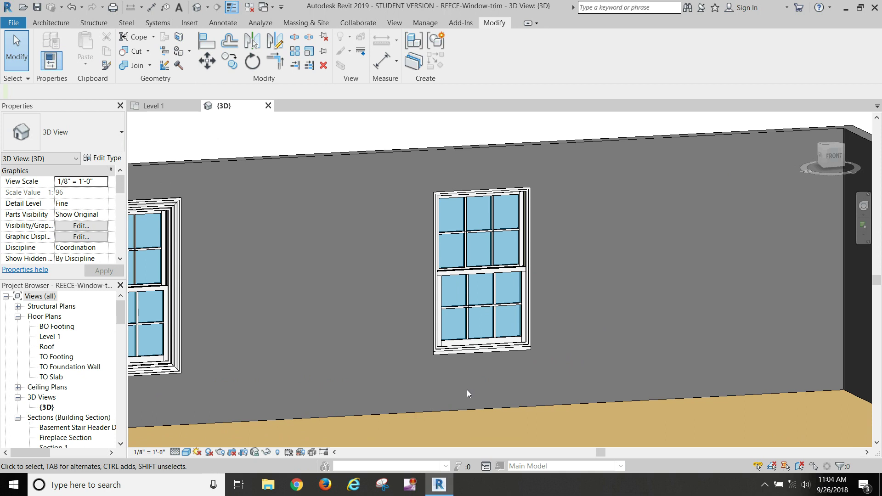